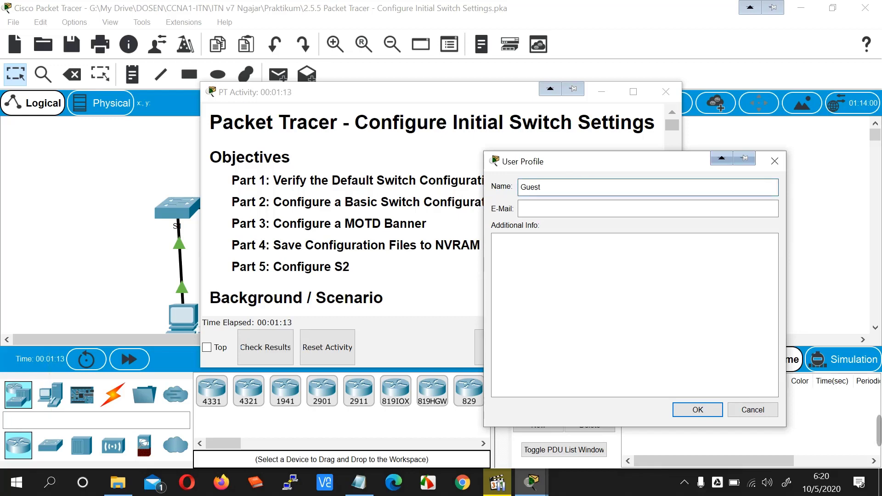
- Replace the Guest profile name with the student's own name, save it, and confirm the activity reset
{"action": "left_click_drag", "start_coordinate": [542, 186], "coordinate": [520, 186]}
{"action": "type", "text": "Ahmad Sa'di"}
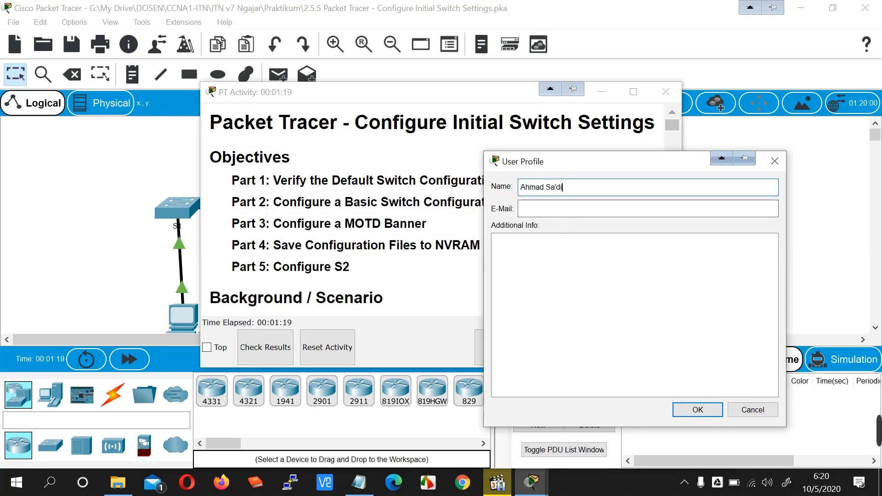
{"action": "left_click", "coordinate": [563, 216]}
{"action": "left_click", "coordinate": [496, 242]}
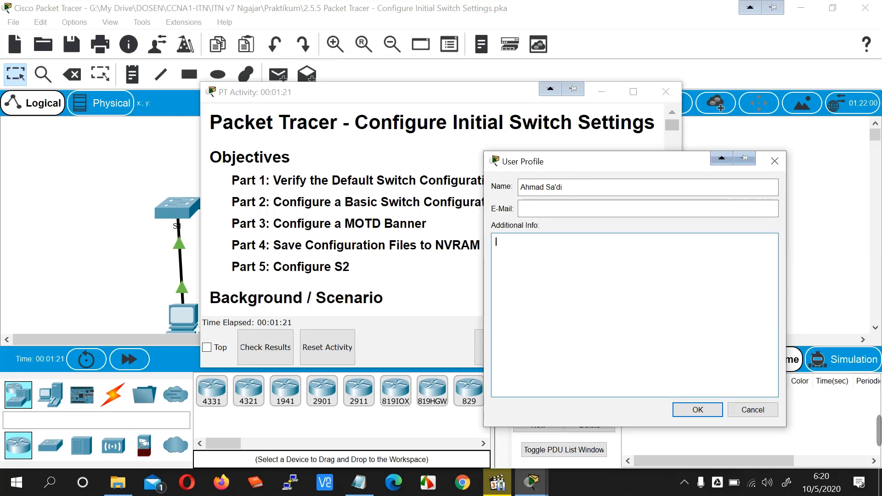
{"action": "left_click", "coordinate": [694, 409]}
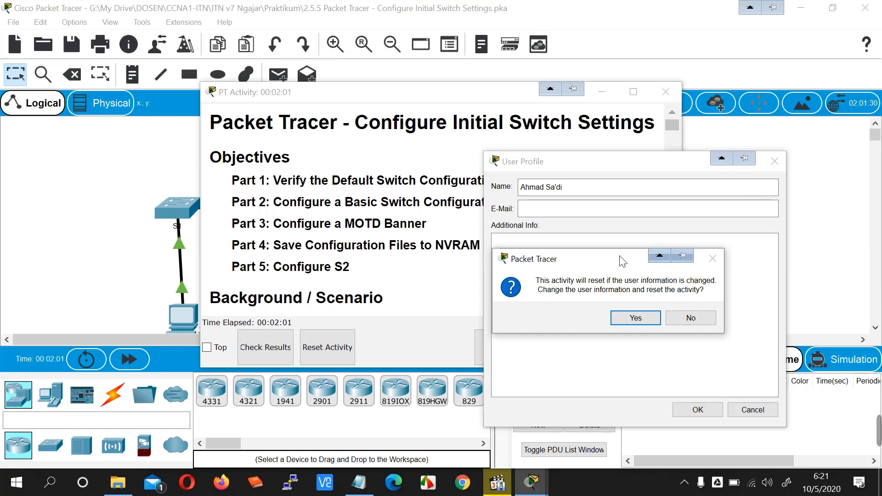
{"action": "left_click", "coordinate": [635, 317]}
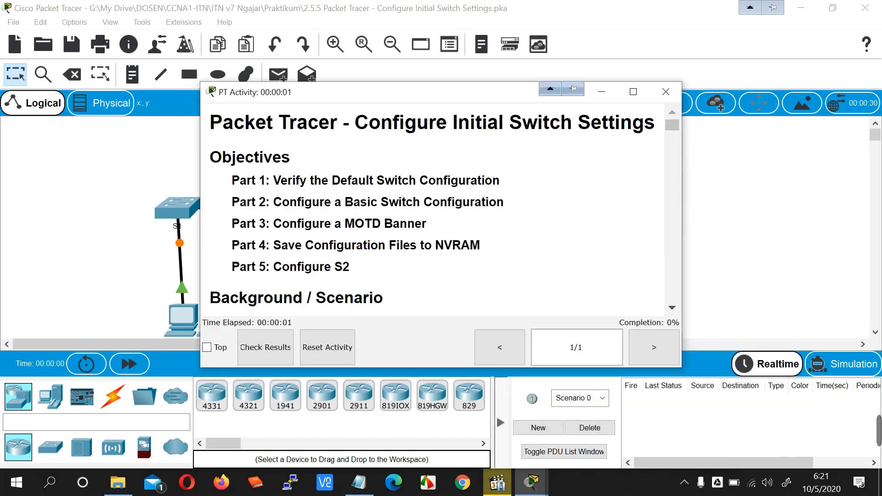
- Put the instructions on the left and Packet Tracer on the right, then view the not-complete results
{"action": "left_click_drag", "start_coordinate": [501, 100], "coordinate": [1, 100]}
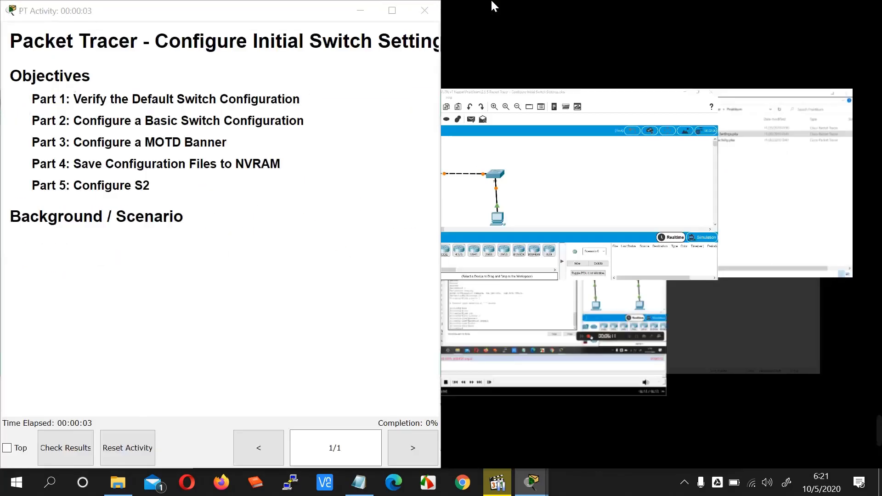
{"action": "left_click", "coordinate": [588, 160]}
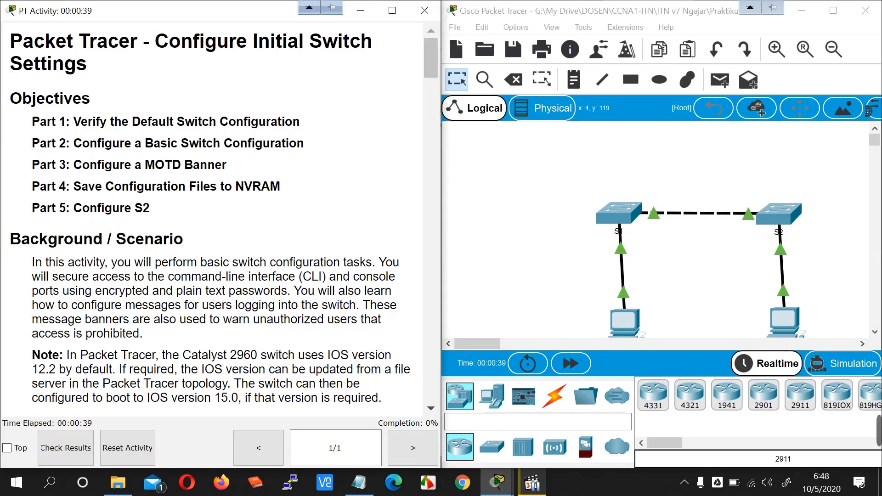
{"action": "left_click", "coordinate": [65, 448]}
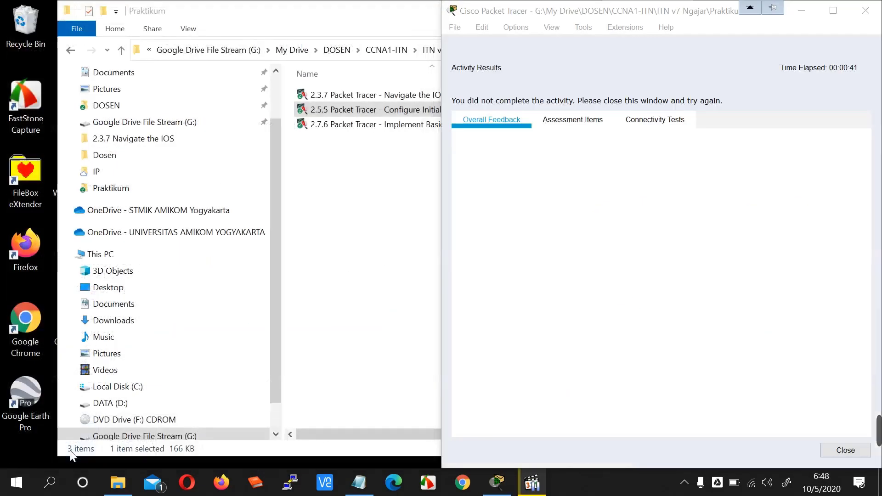
- Review the S1 and S2 Banner MOTD and Startup Config items (all incorrect, 0/72), then close the results
{"action": "left_click", "coordinate": [571, 128]}
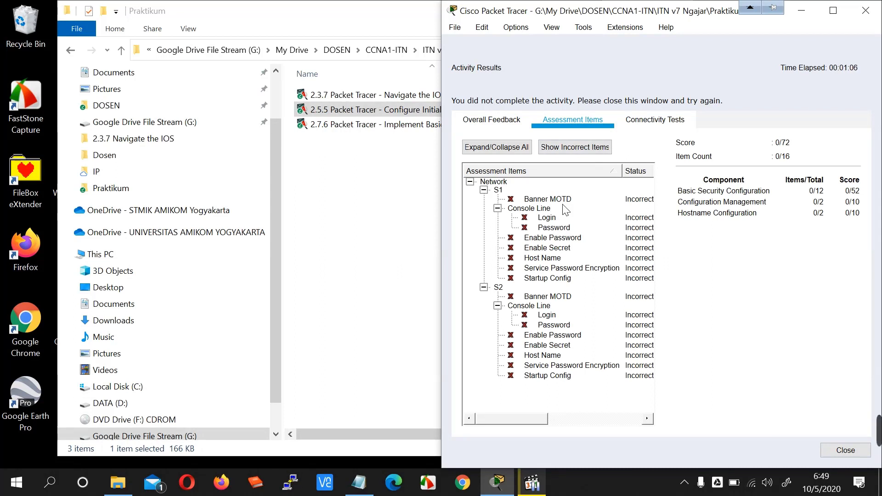
{"action": "left_click", "coordinate": [500, 191]}
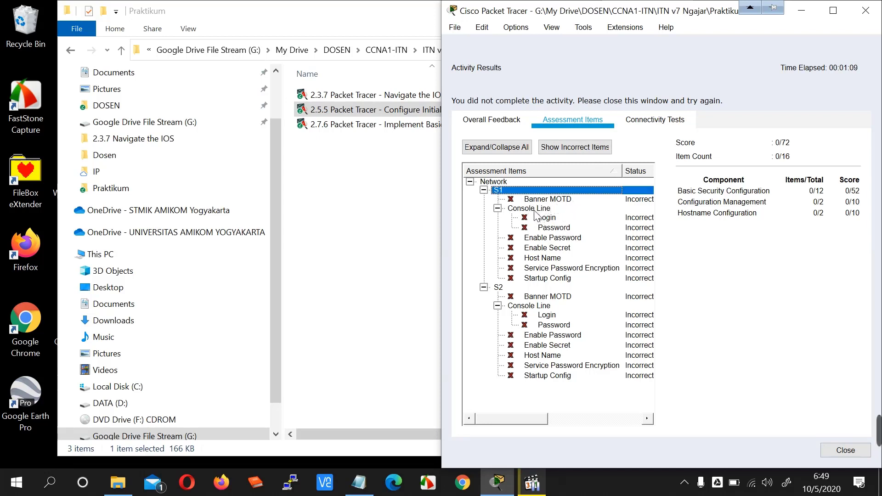
{"action": "left_click", "coordinate": [532, 279]}
{"action": "key", "text": "Down"}
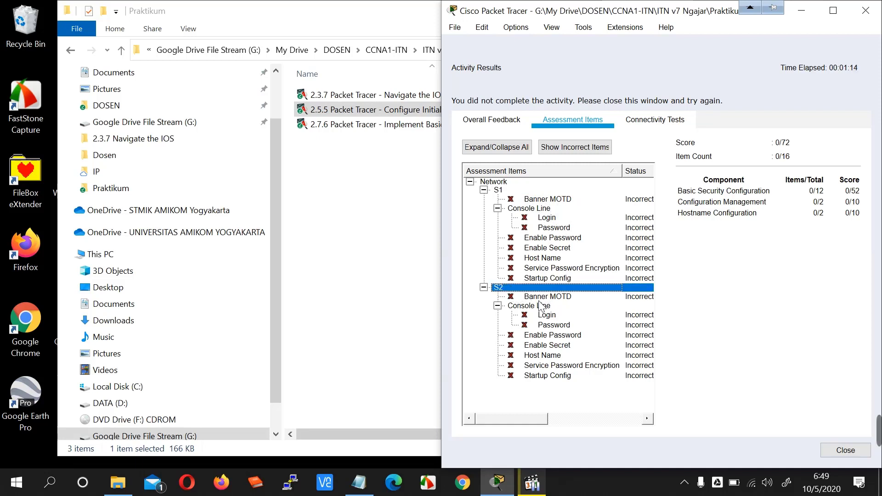
{"action": "left_click", "coordinate": [548, 300]}
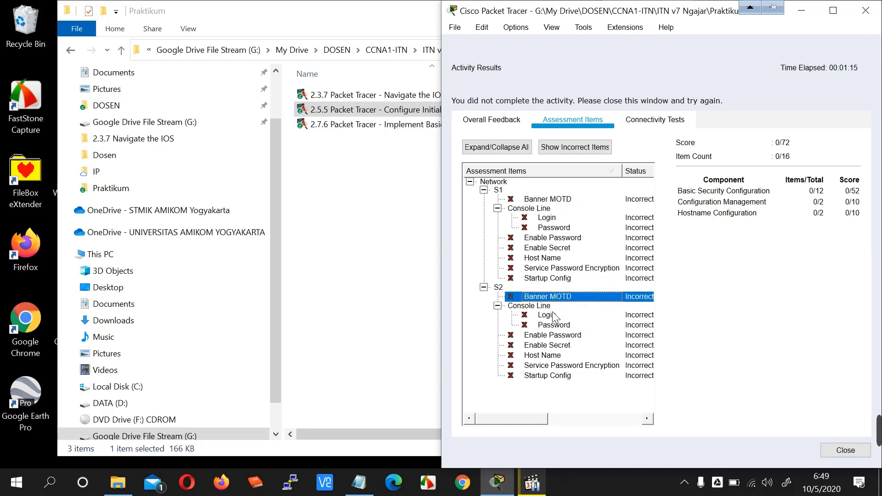
{"action": "left_click", "coordinate": [545, 377]}
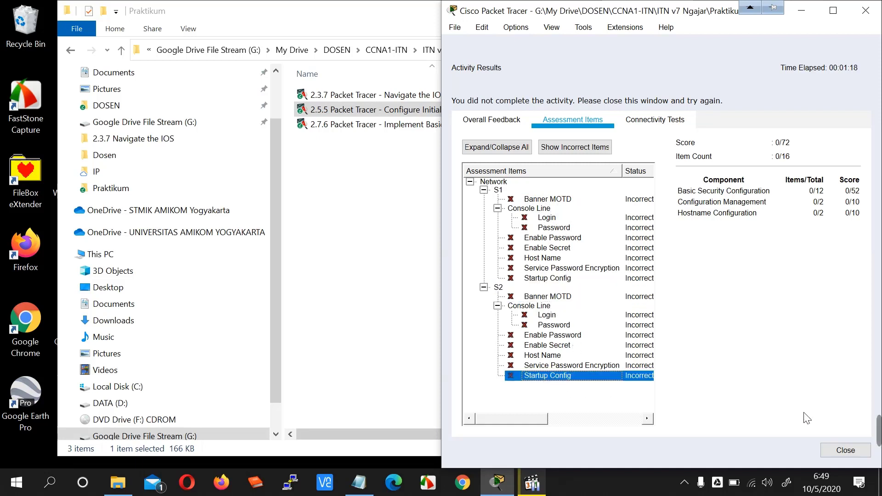
{"action": "left_click", "coordinate": [845, 450]}
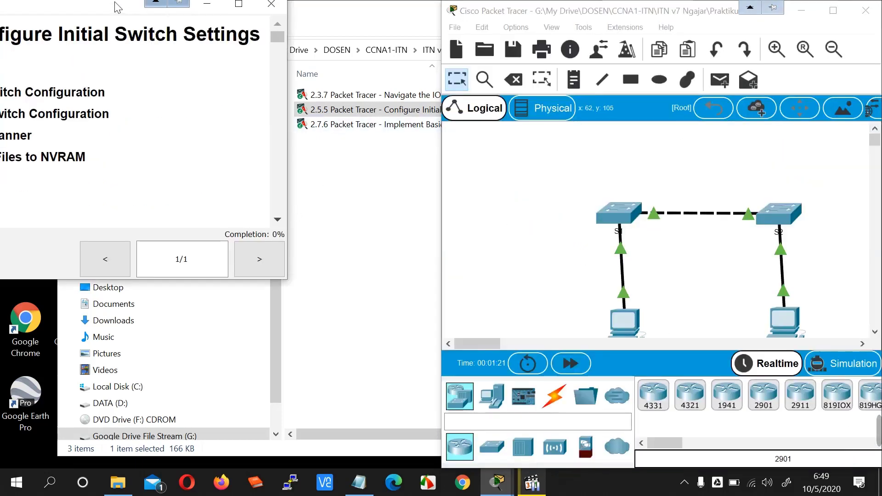
- Dock the instructions on the left half and highlight the Part 1 to Part 3 objectives
{"action": "left_click_drag", "start_coordinate": [118, 6], "coordinate": [1, 86]}
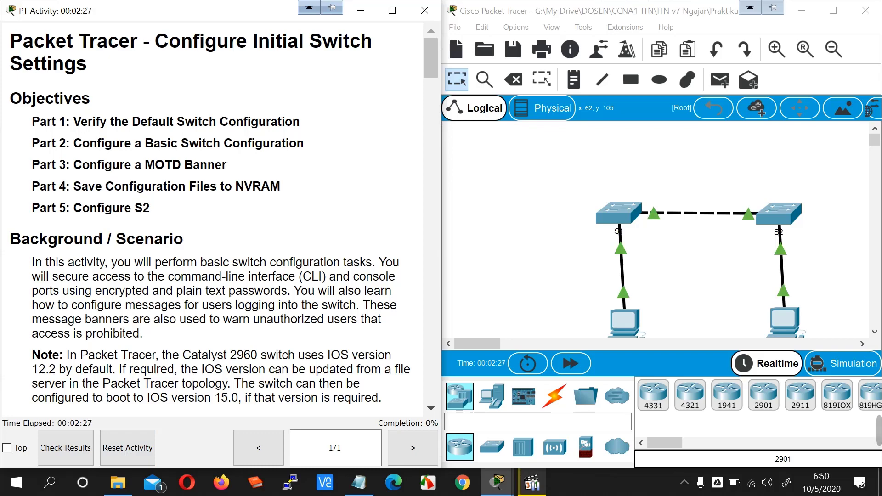
{"action": "left_click_drag", "start_coordinate": [32, 122], "coordinate": [59, 122]}
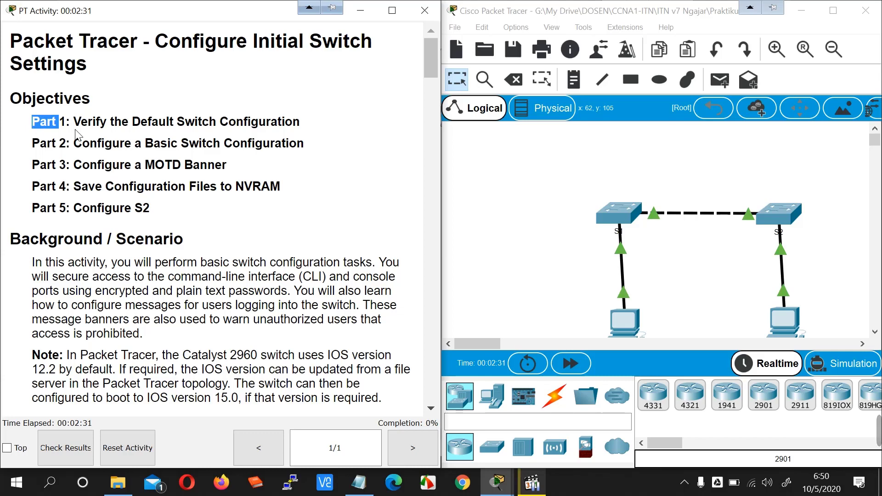
{"action": "left_click_drag", "start_coordinate": [32, 143], "coordinate": [66, 143]}
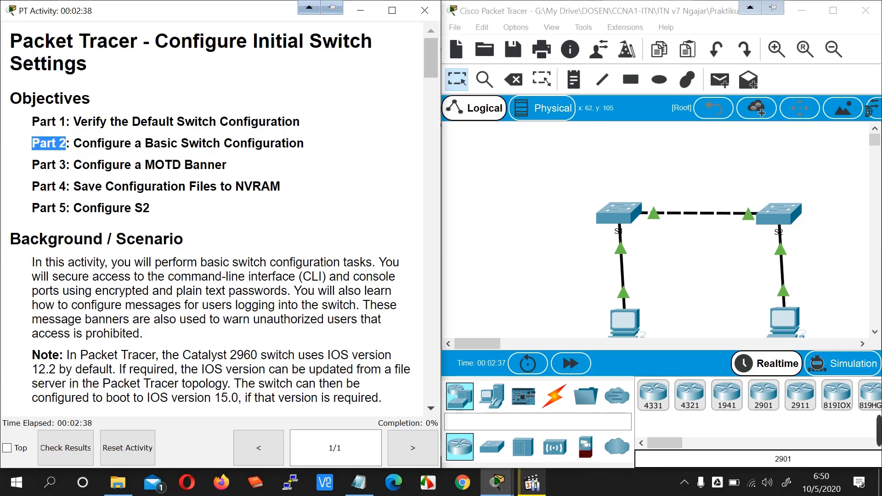
{"action": "left_click_drag", "start_coordinate": [32, 165], "coordinate": [232, 172]}
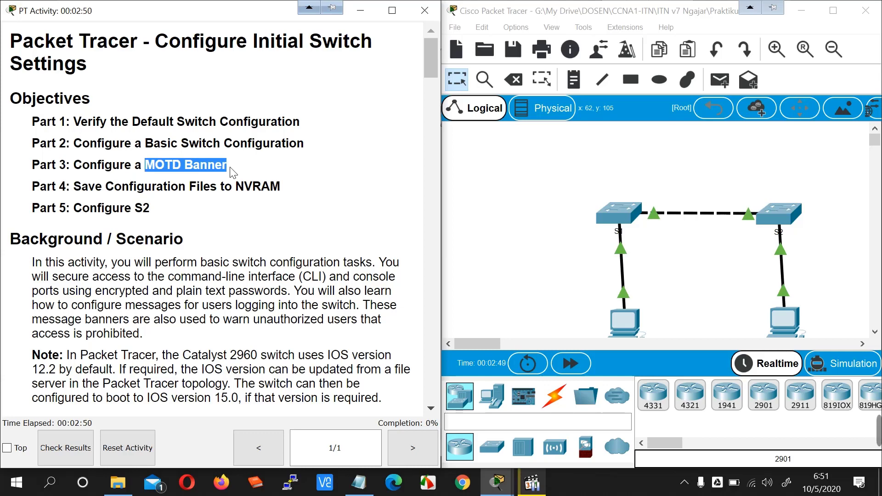
- Highlight the Part 4 (NVRAM) and Part 5 (S2) objectives, then scroll to the Instructions section
{"action": "left_click_drag", "start_coordinate": [33, 186], "coordinate": [66, 187]}
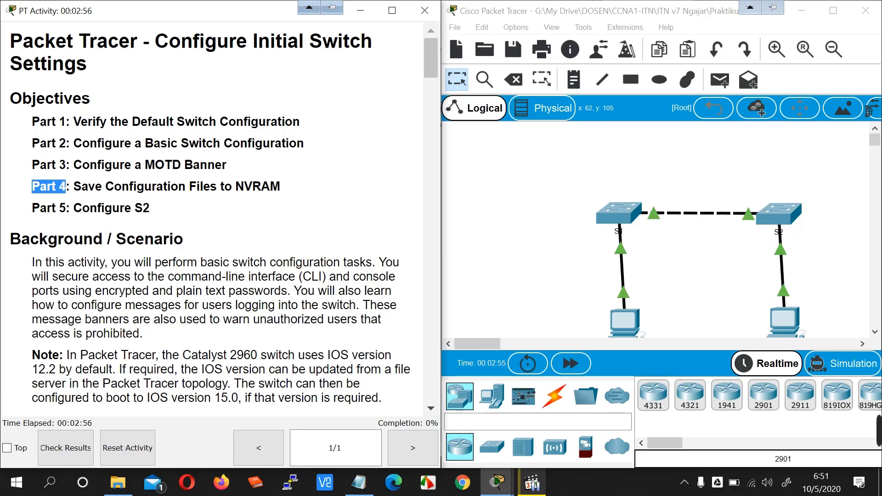
{"action": "left_click_drag", "start_coordinate": [231, 186], "coordinate": [280, 187]}
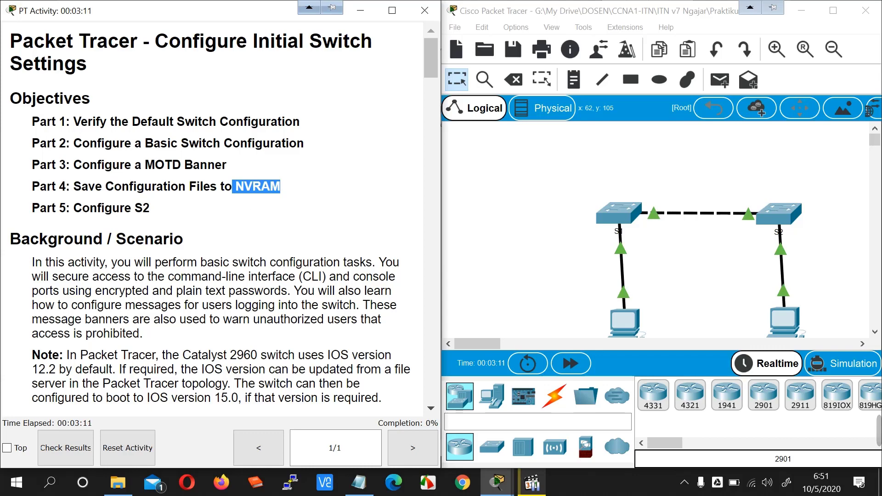
{"action": "left_click_drag", "start_coordinate": [32, 209], "coordinate": [66, 209]}
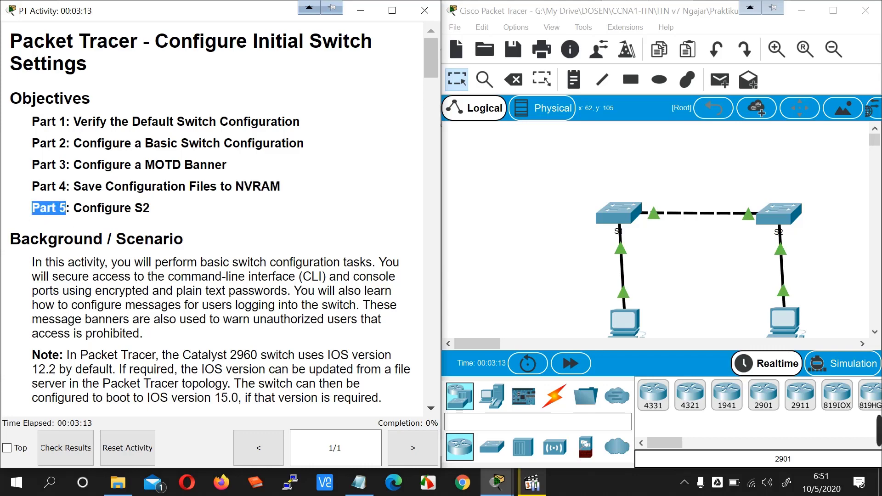
{"action": "left_click_drag", "start_coordinate": [151, 209], "coordinate": [135, 209]}
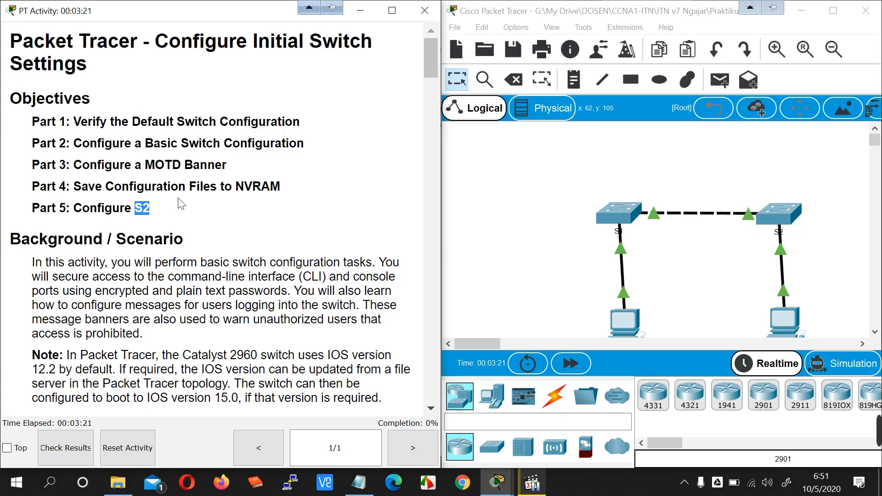
{"action": "scroll", "coordinate": [178, 204], "scroll_direction": "down", "scroll_amount": 5}
{"action": "left_click_drag", "start_coordinate": [10, 185], "coordinate": [232, 186]}
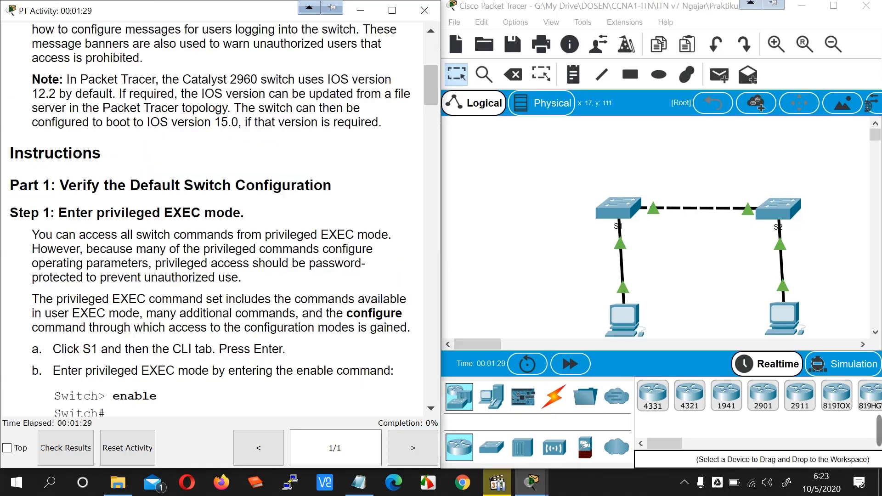
- Open S1, close it, dismiss the Interface Locked notice, and reopen S1's CLI showing the boot messages
{"action": "scroll", "coordinate": [101, 202], "scroll_direction": "down", "scroll_amount": 5}
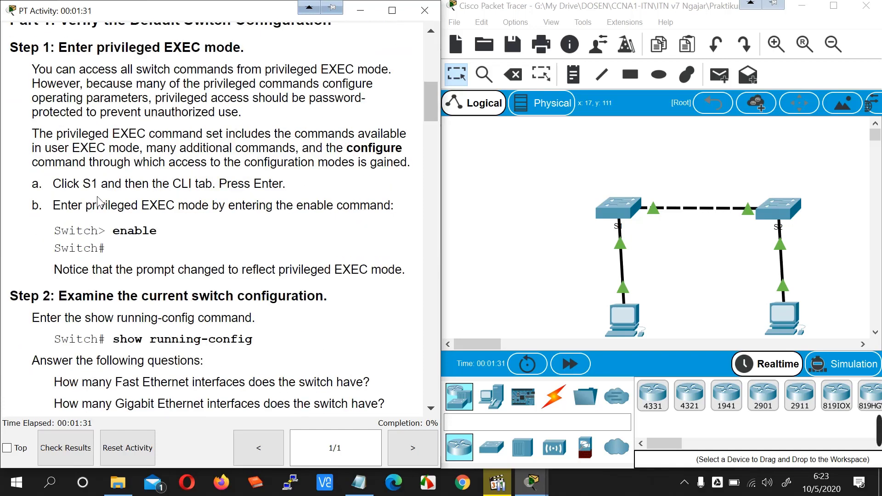
{"action": "scroll", "coordinate": [100, 202], "scroll_direction": "up", "scroll_amount": 3}
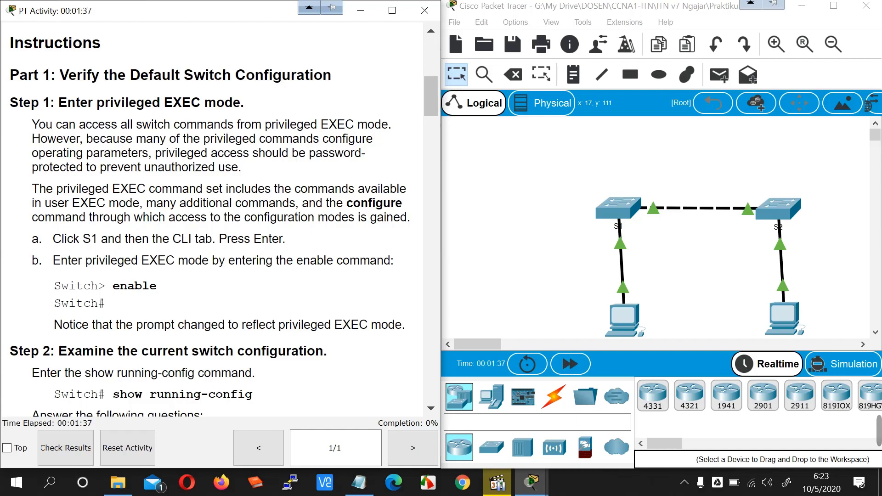
{"action": "left_click", "coordinate": [613, 210]}
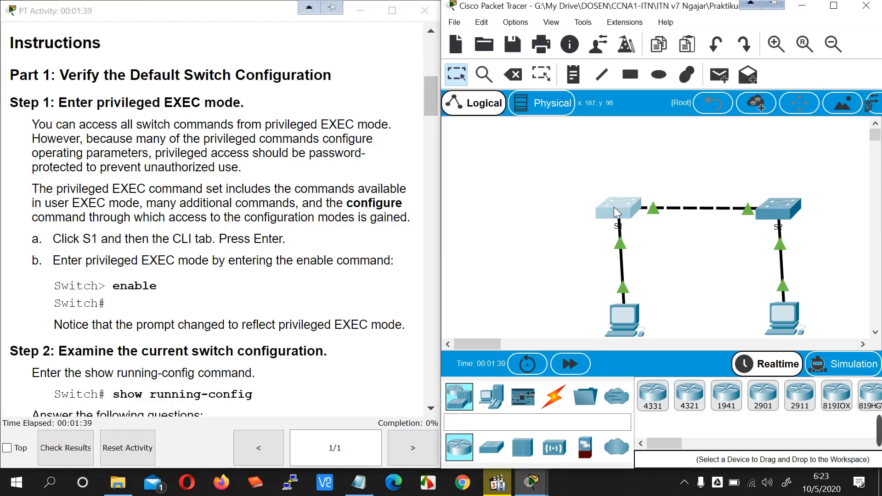
{"action": "left_click_drag", "start_coordinate": [371, 5], "coordinate": [489, 18]}
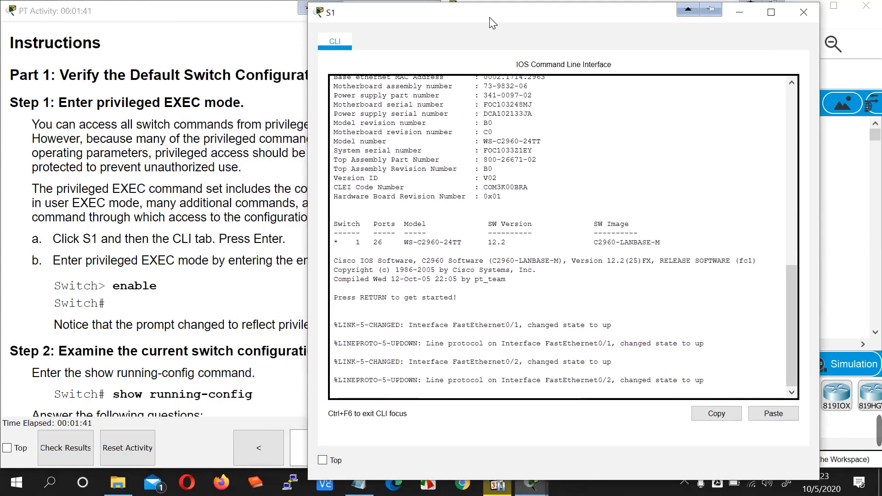
{"action": "left_click", "coordinate": [801, 13]}
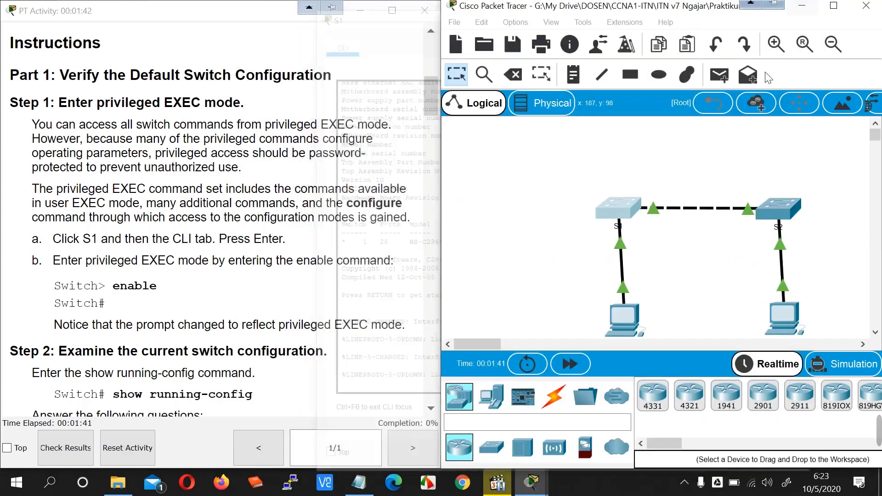
{"action": "left_click", "coordinate": [553, 397]}
{"action": "left_click", "coordinate": [695, 265]}
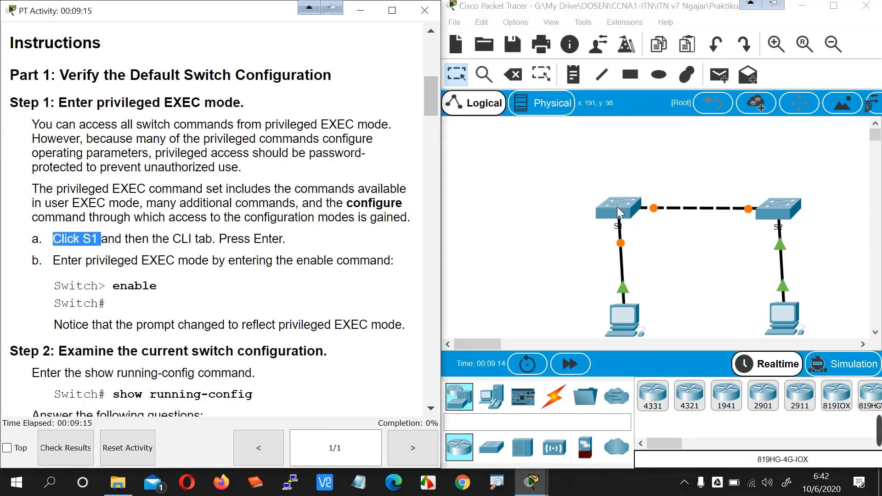
{"action": "left_click", "coordinate": [618, 207]}
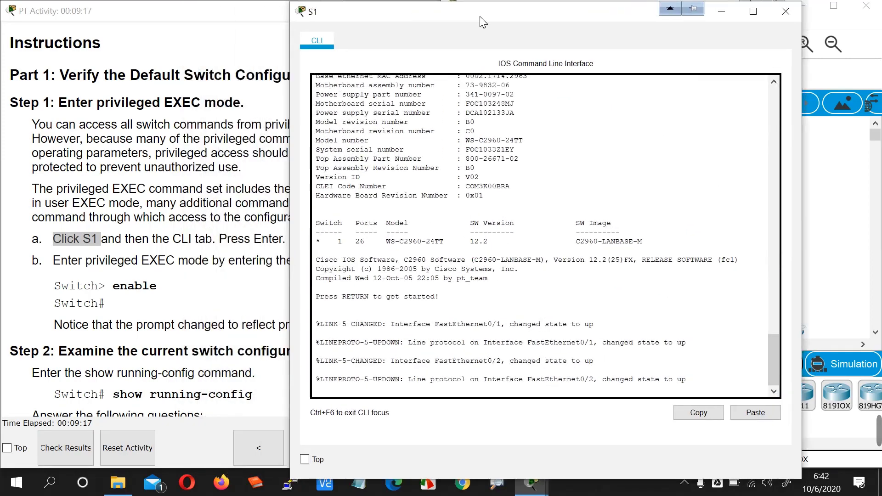
- Wake S1's console and enter privileged mode with enable
{"action": "left_click_drag", "start_coordinate": [482, 22], "coordinate": [485, 22]}
{"action": "key", "text": "Return"}
{"action": "key", "text": "Return"}
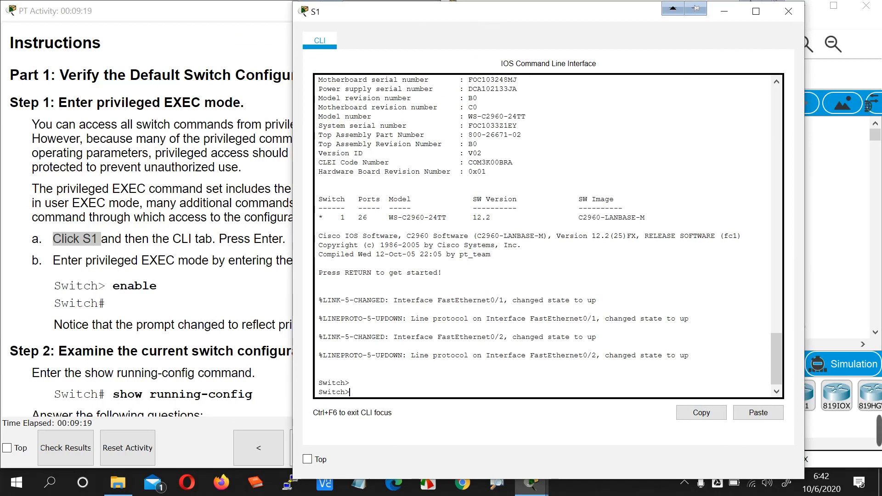
{"action": "type", "text": "ena"}
{"action": "key", "text": "Tab"}
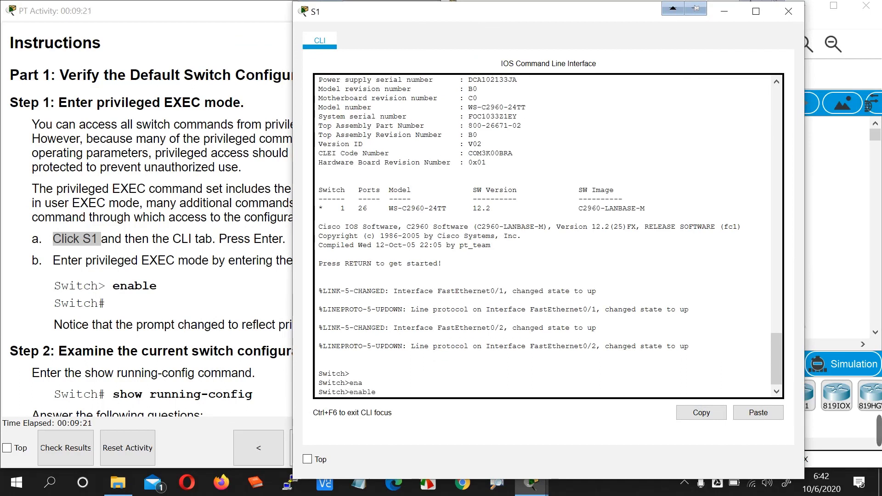
{"action": "key", "text": "Return"}
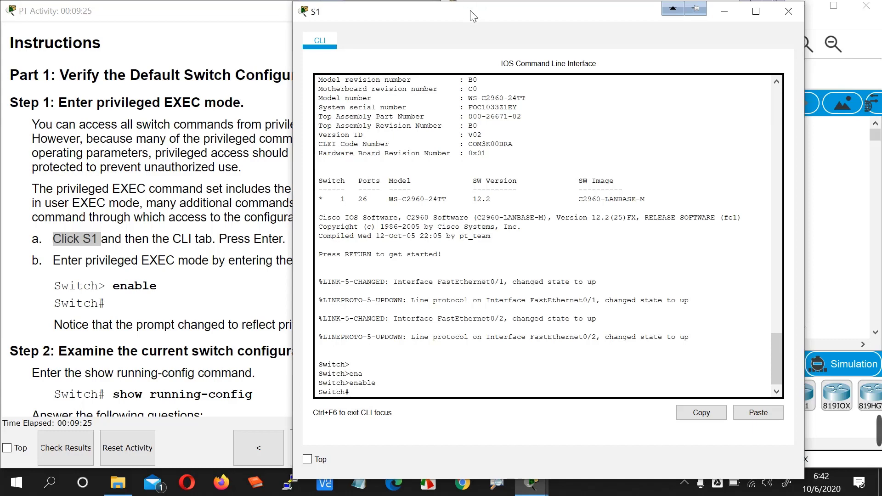
- Run show running-config on the switch
{"action": "left_click_drag", "start_coordinate": [468, 7], "coordinate": [537, 17]}
{"action": "triple_click", "coordinate": [281, 351]}
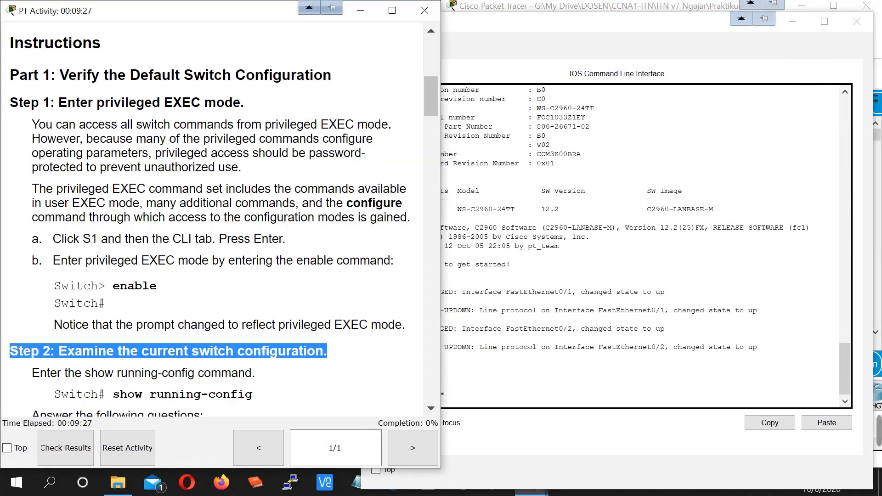
{"action": "left_click", "coordinate": [496, 357]}
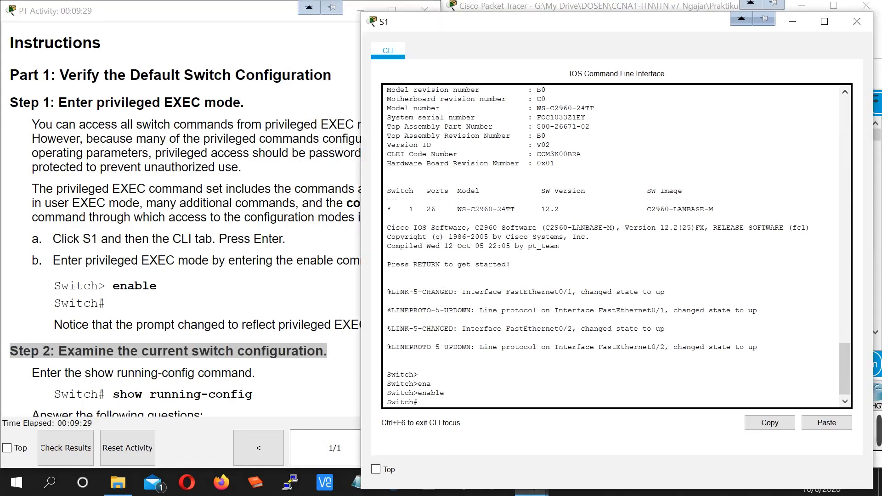
{"action": "type", "text": "sho"}
{"action": "key", "text": "Tab"}
{"action": "type", "text": "run"}
{"action": "key", "text": "Tab"}
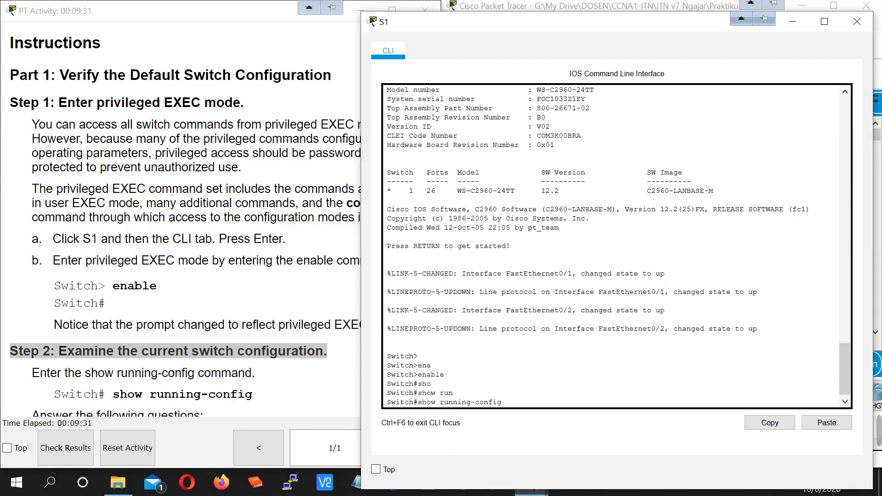
{"action": "key", "text": "Return"}
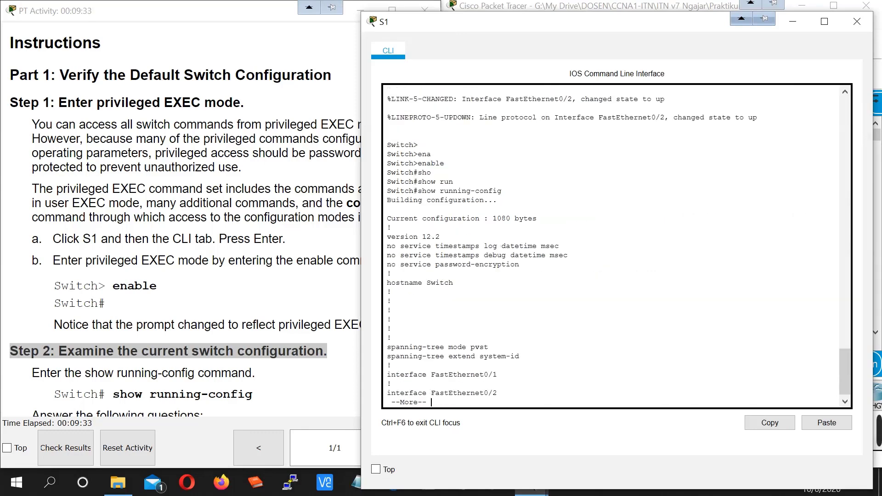
- Page through the running-config to end, noting hostname Switch, the FastEthernet interfaces, and GigabitEthernet0/1
{"action": "left_click_drag", "start_coordinate": [387, 283], "coordinate": [439, 283]}
{"action": "double_click", "coordinate": [440, 282]}
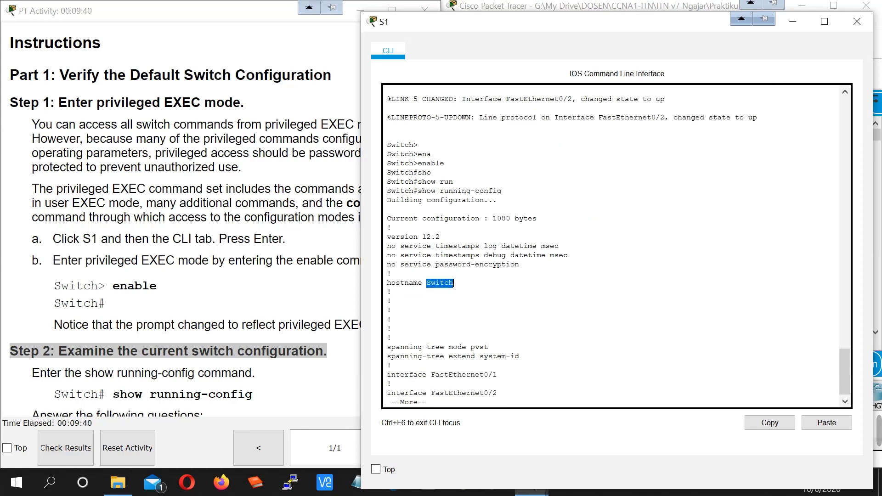
{"action": "left_click_drag", "start_coordinate": [431, 374], "coordinate": [498, 374]}
{"action": "left_click", "coordinate": [498, 375]}
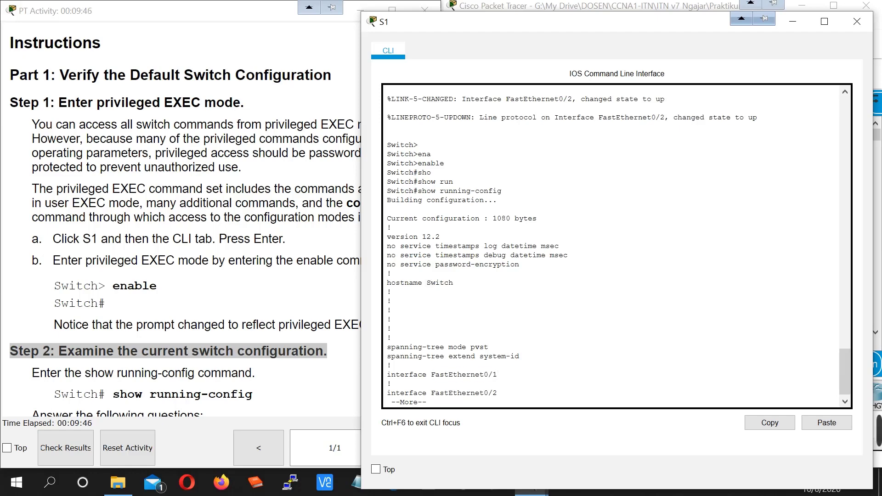
{"action": "key", "text": "space"}
{"action": "key", "text": "space"}
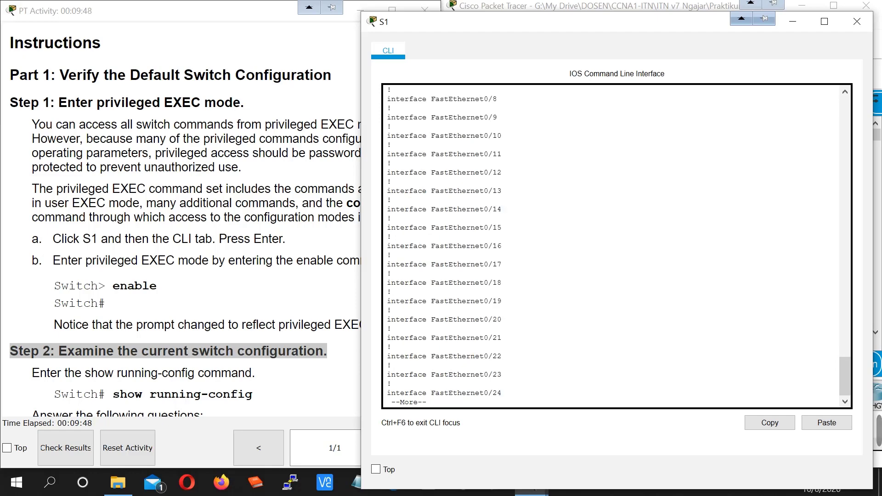
{"action": "left_click_drag", "start_coordinate": [448, 392], "coordinate": [501, 393]}
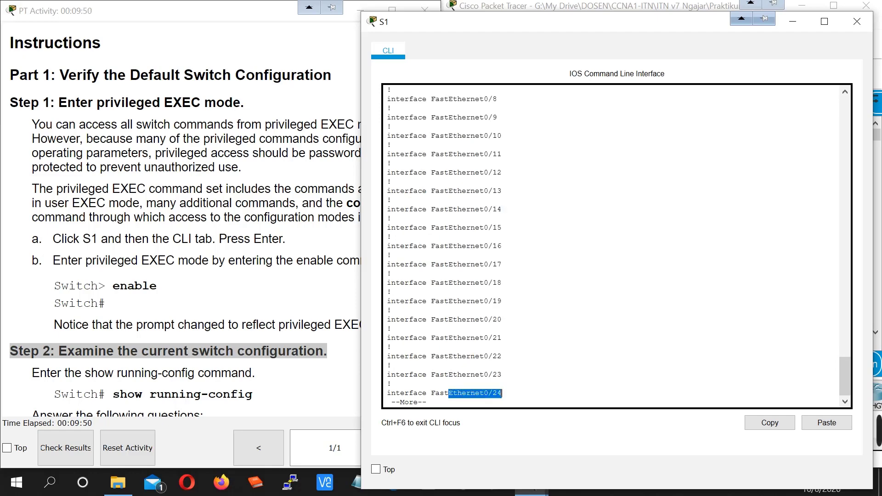
{"action": "key", "text": "space"}
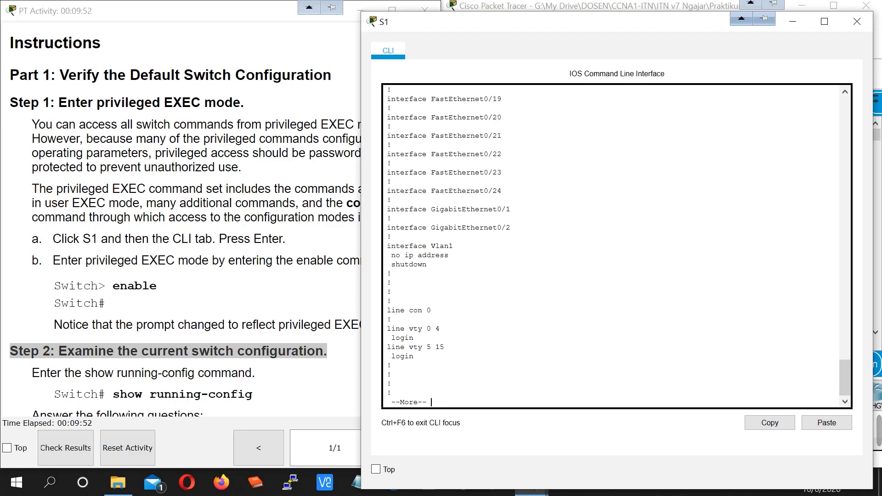
{"action": "left_click_drag", "start_coordinate": [492, 209], "coordinate": [510, 228]}
{"action": "key", "text": "space"}
{"action": "double_click", "coordinate": [393, 375]}
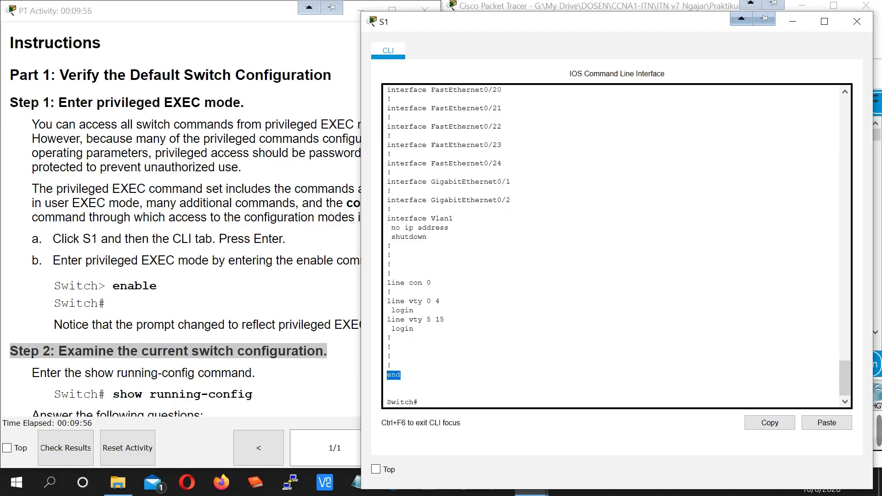
{"action": "left_click", "coordinate": [252, 366]}
{"action": "scroll", "coordinate": [258, 366], "scroll_direction": "down", "scroll_amount": 4}
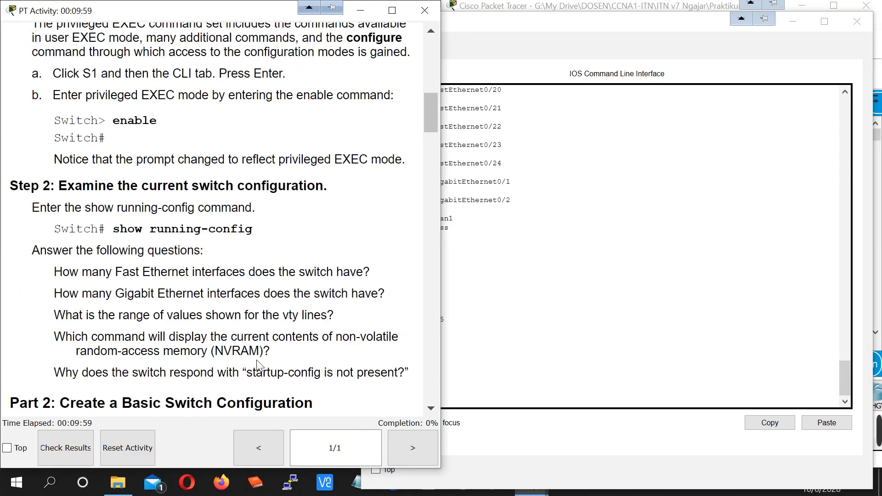
- Enter global configuration mode with conf t, correcting the mistyped command
{"action": "scroll", "coordinate": [257, 366], "scroll_direction": "down", "scroll_amount": 4}
{"action": "scroll", "coordinate": [148, 280], "scroll_direction": "down", "scroll_amount": 1}
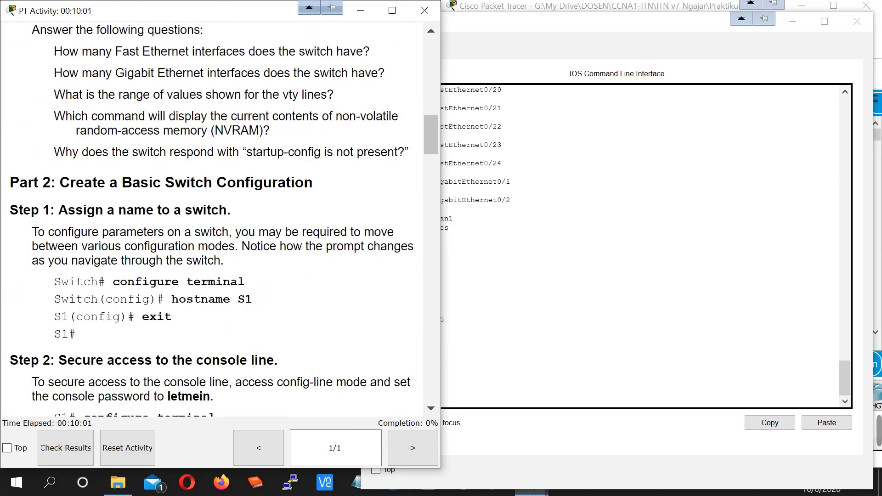
{"action": "left_click_drag", "start_coordinate": [9, 183], "coordinate": [319, 187]}
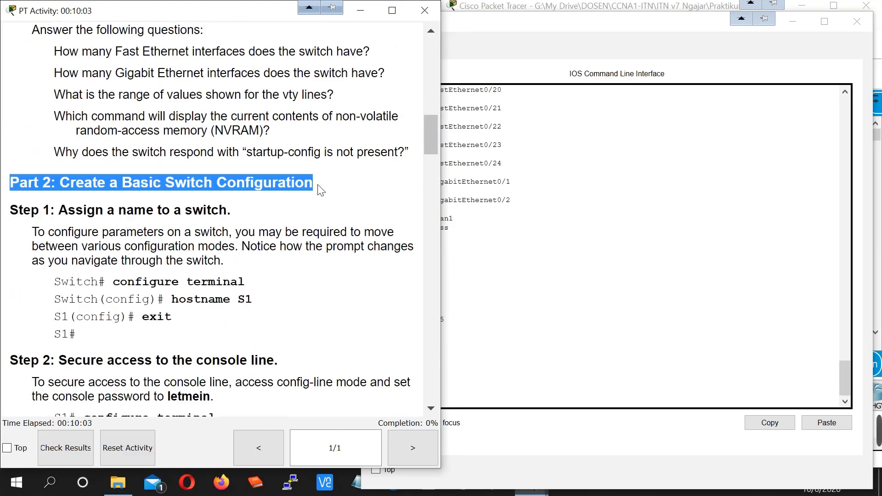
{"action": "key", "text": "alt+Tab"}
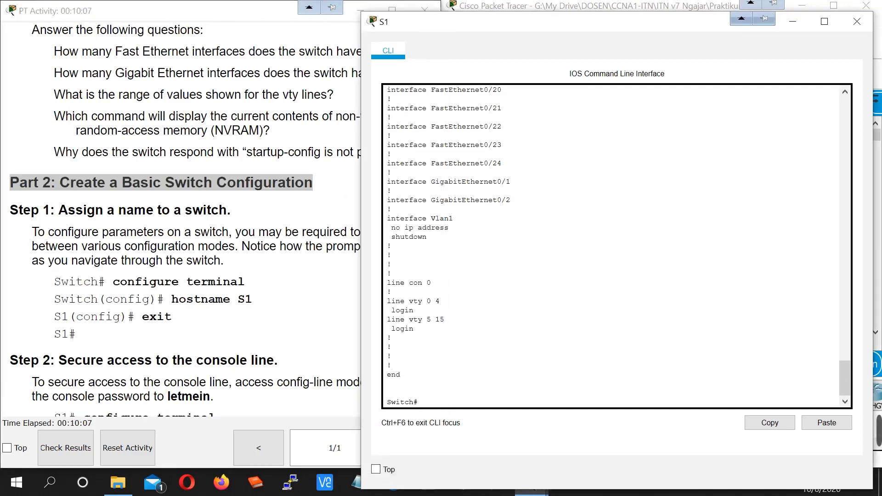
{"action": "type", "text": "cnf t"}
{"action": "key", "text": "Tab"}
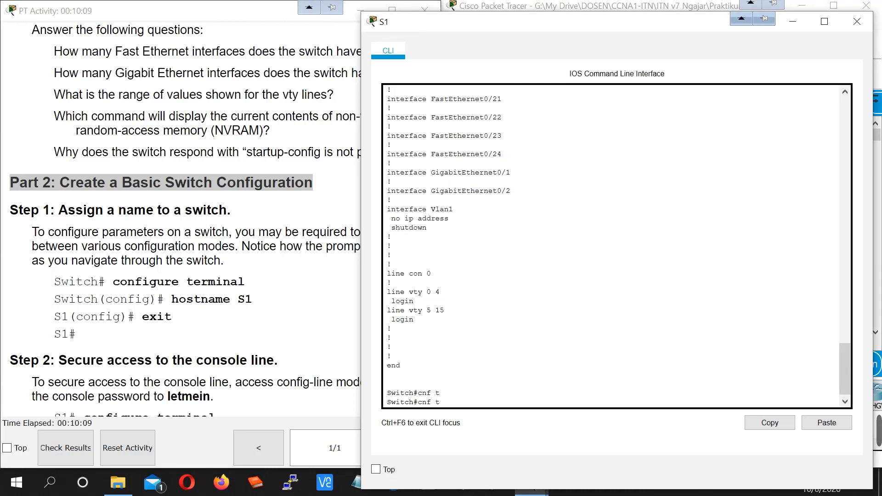
{"action": "key", "text": "BackSpace"}
{"action": "key", "text": "BackSpace"}
{"action": "key", "text": "BackSpace"}
{"action": "key", "text": "BackSpace"}
{"action": "type", "text": "onf t"}
{"action": "key", "text": "Return"}
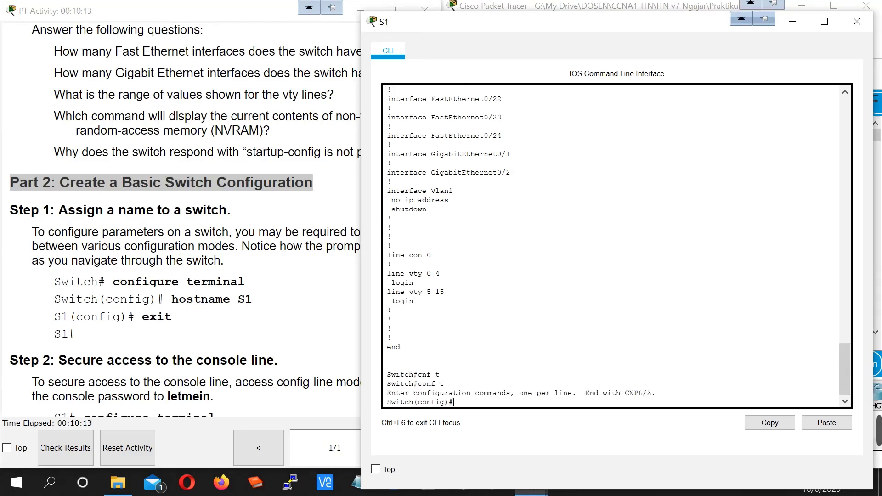
- Set the hostname to S1 and note the prompt changing from Switch to S1
{"action": "type", "text": "hostn"}
{"action": "key", "text": "Tab"}
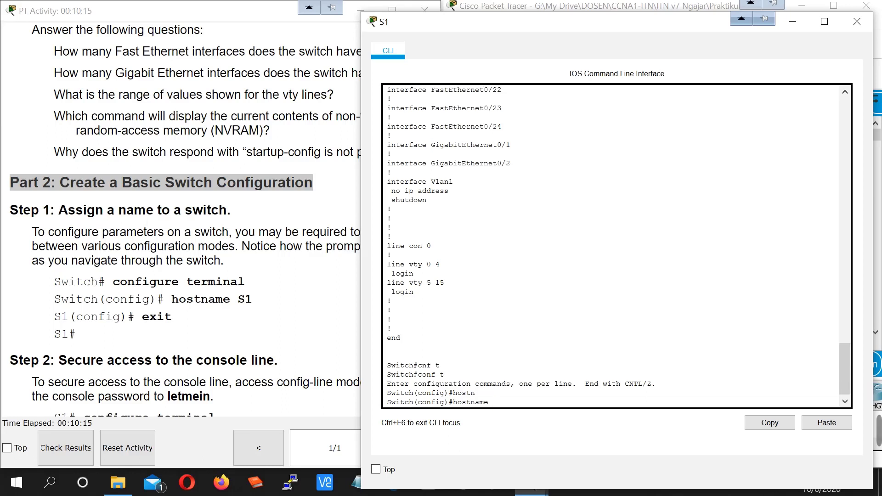
{"action": "type", "text": "S1"}
{"action": "key", "text": "Return"}
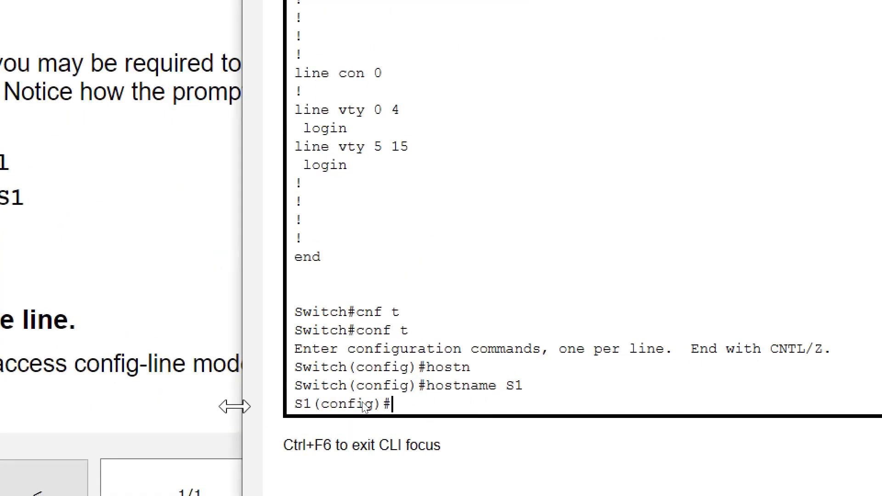
{"action": "left_click_drag", "start_coordinate": [295, 385], "coordinate": [348, 385]}
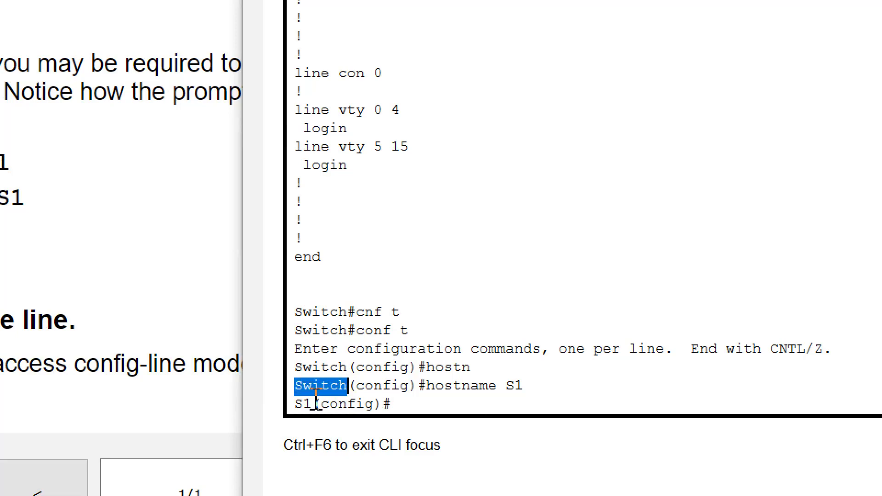
{"action": "left_click_drag", "start_coordinate": [294, 404], "coordinate": [319, 404]}
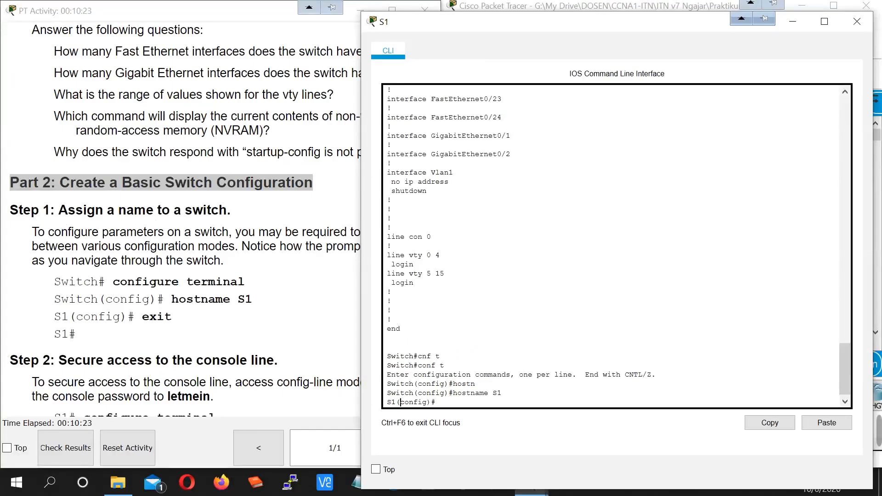
{"action": "left_click", "coordinate": [301, 352]}
- Enter configuration mode for console line 0 on S1
{"action": "scroll", "coordinate": [172, 274], "scroll_direction": "down", "scroll_amount": 3}
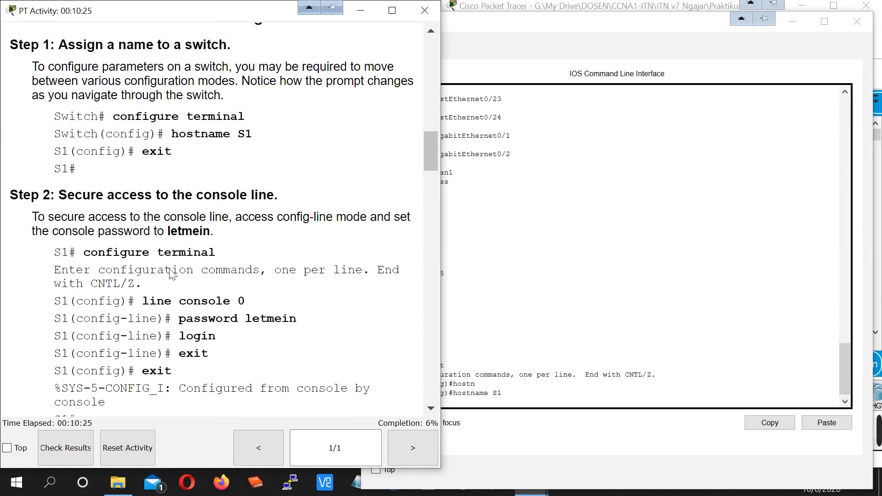
{"action": "left_click_drag", "start_coordinate": [9, 195], "coordinate": [274, 195]}
{"action": "left_click", "coordinate": [444, 273]}
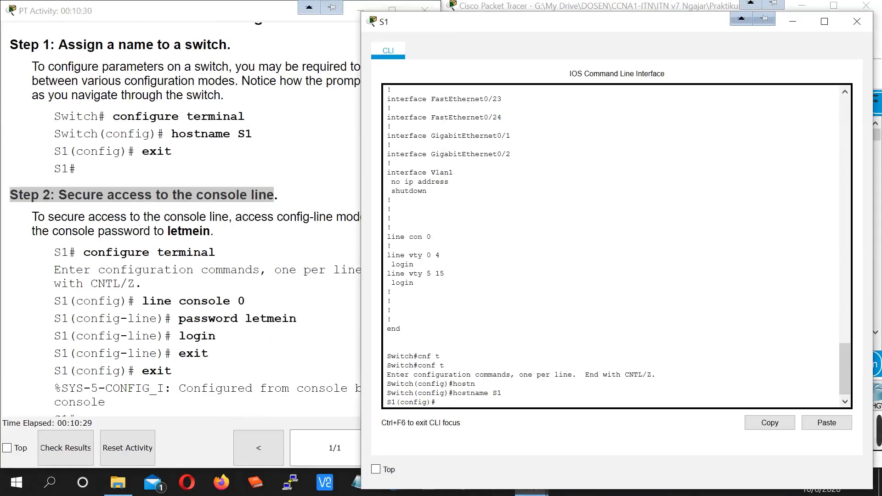
{"action": "left_click", "coordinate": [294, 318]}
{"action": "left_click", "coordinate": [400, 329]}
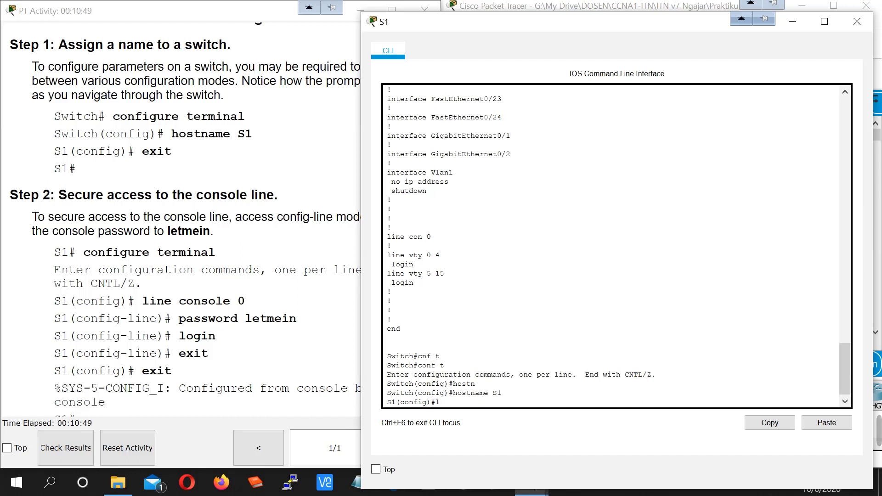
{"action": "type", "text": "ine con"}
{"action": "key", "text": "Tab"}
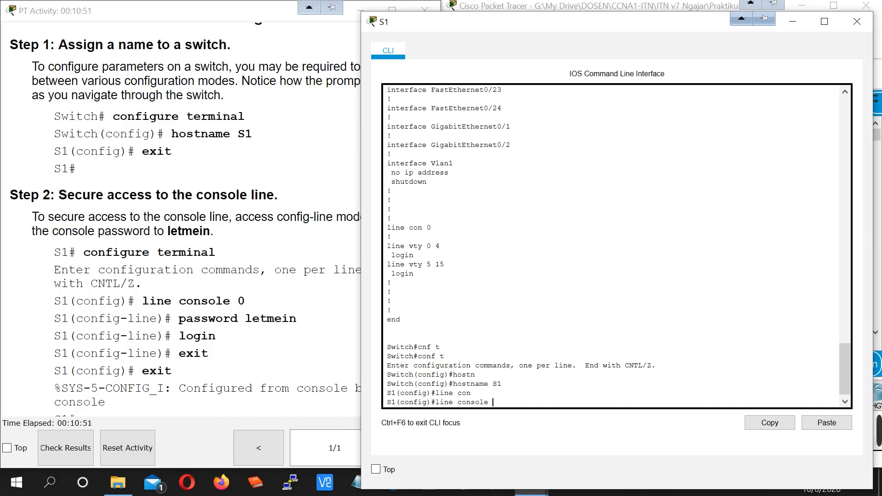
{"action": "type", "text": "0"}
{"action": "key", "text": "Return"}
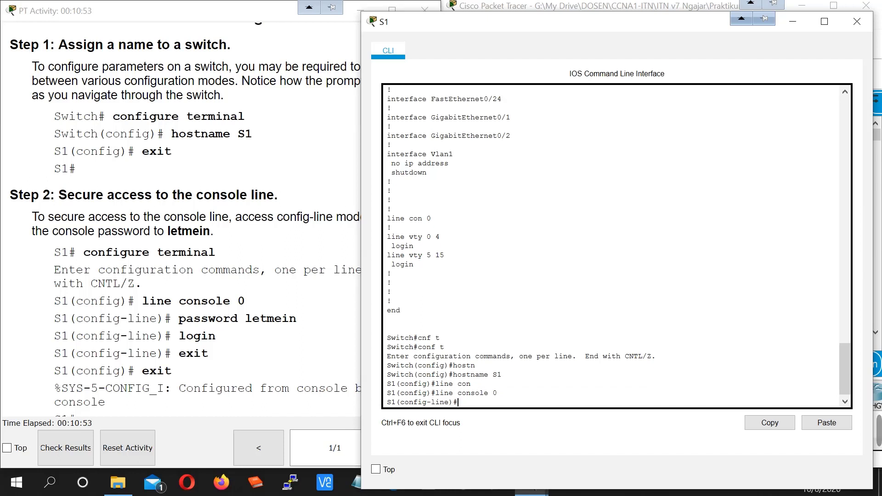
- Set the console line password
{"action": "type", "text": "pass"}
{"action": "key", "text": "Tab"}
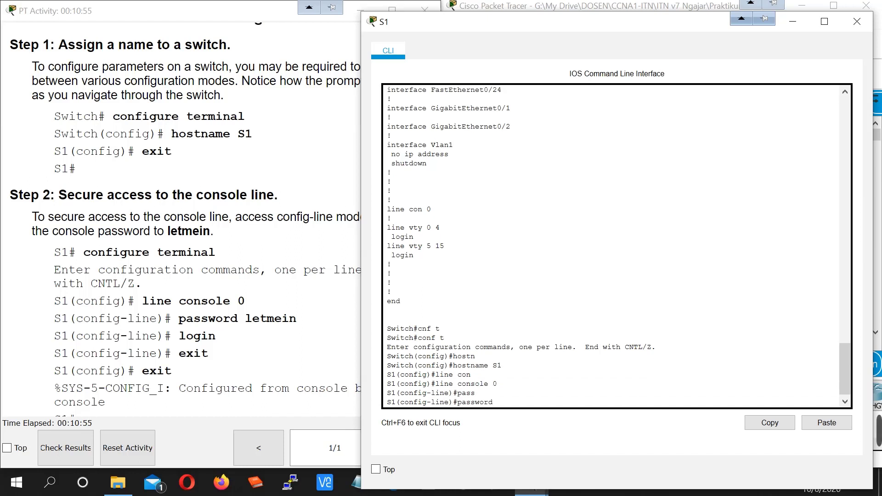
{"action": "type", "text": "letmein"}
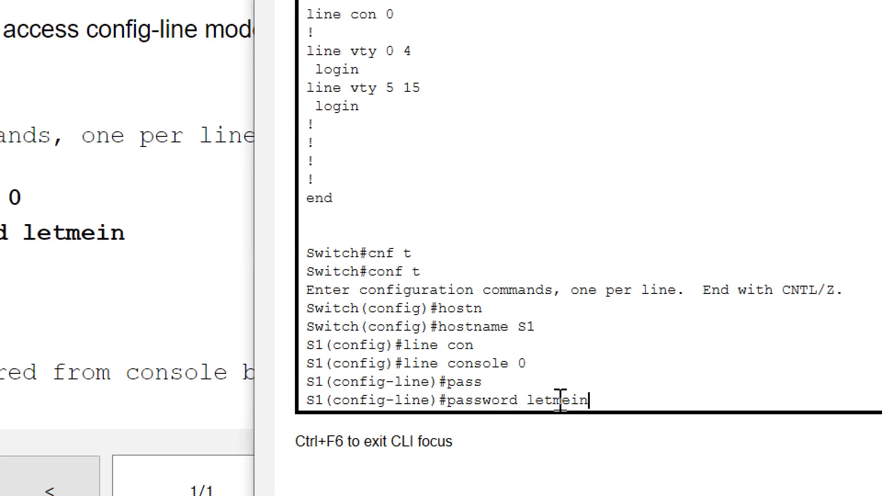
{"action": "double_click", "coordinate": [560, 399]}
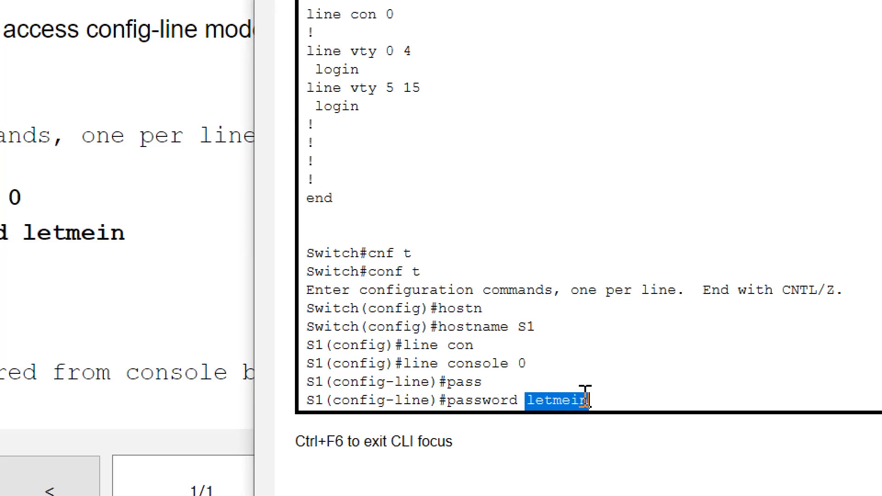
{"action": "left_click", "coordinate": [605, 404]}
{"action": "key", "text": "Return"}
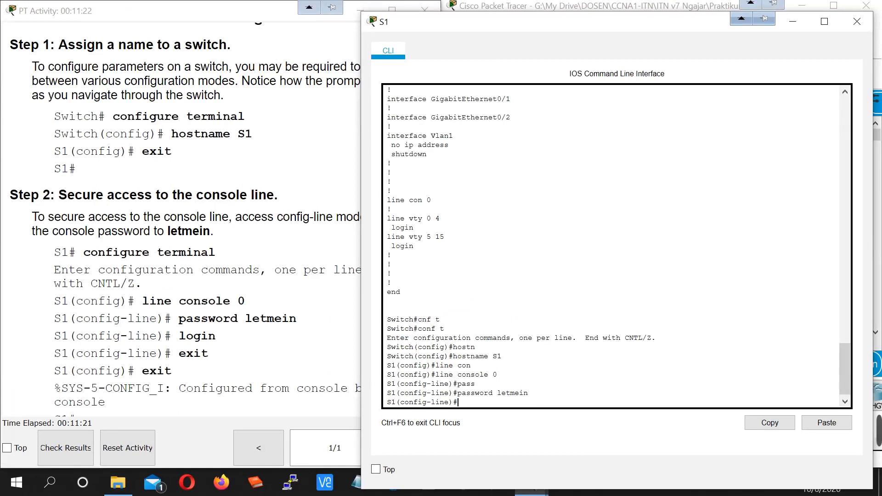
- Check the line options with ? and apply login to the console line
{"action": "type", "text": "?"}
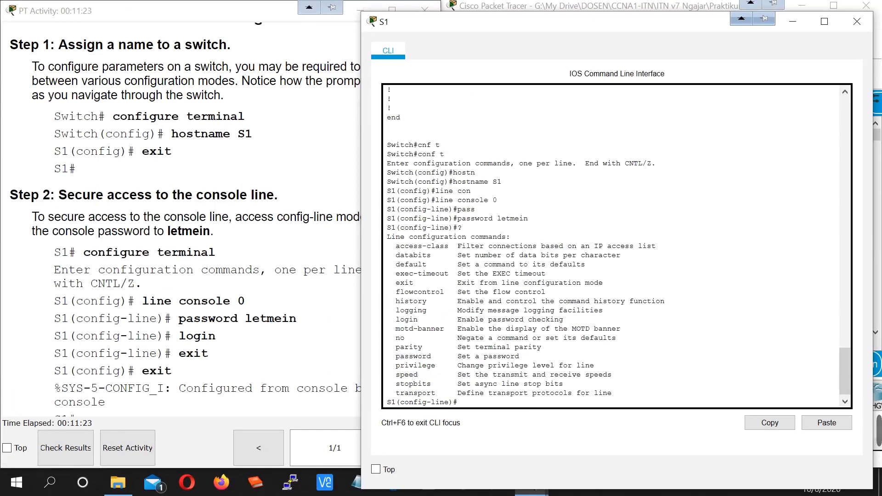
{"action": "left_click_drag", "start_coordinate": [457, 319], "coordinate": [562, 319]}
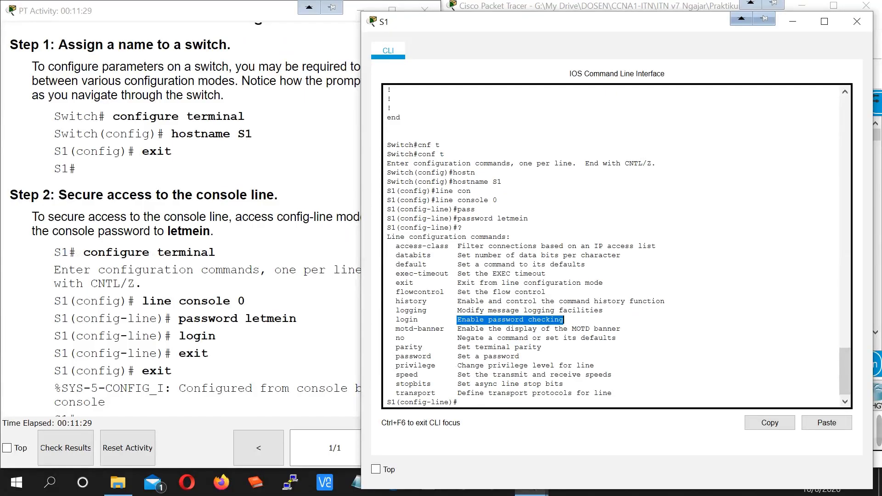
{"action": "left_click", "coordinate": [563, 320]}
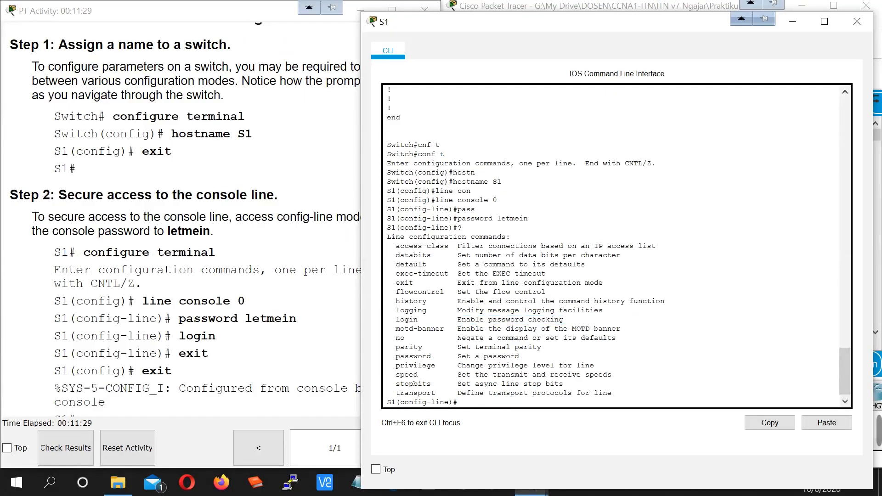
{"action": "type", "text": "login"}
{"action": "key", "text": "Return"}
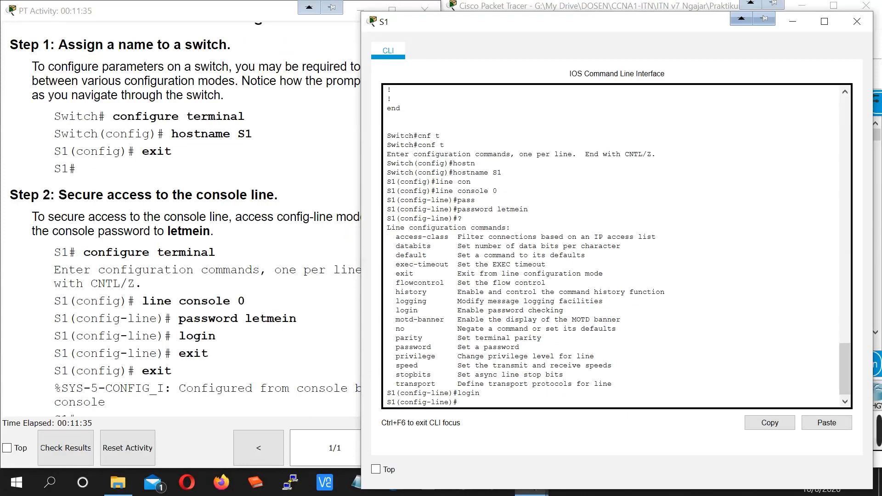
{"action": "left_click", "coordinate": [248, 370]}
- Exit configuration, log out, and log back in with the console password to reach S1>
{"action": "scroll", "coordinate": [248, 370], "scroll_direction": "down", "scroll_amount": 5}
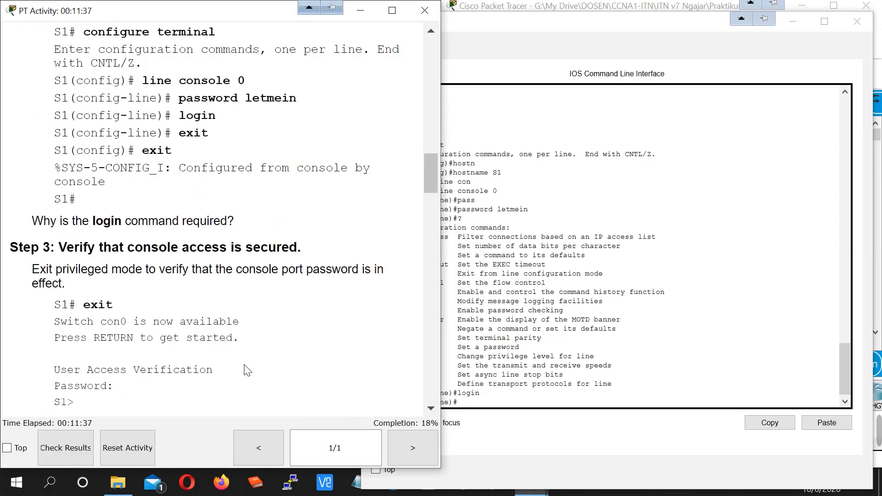
{"action": "scroll", "coordinate": [248, 370], "scroll_direction": "down", "scroll_amount": 2}
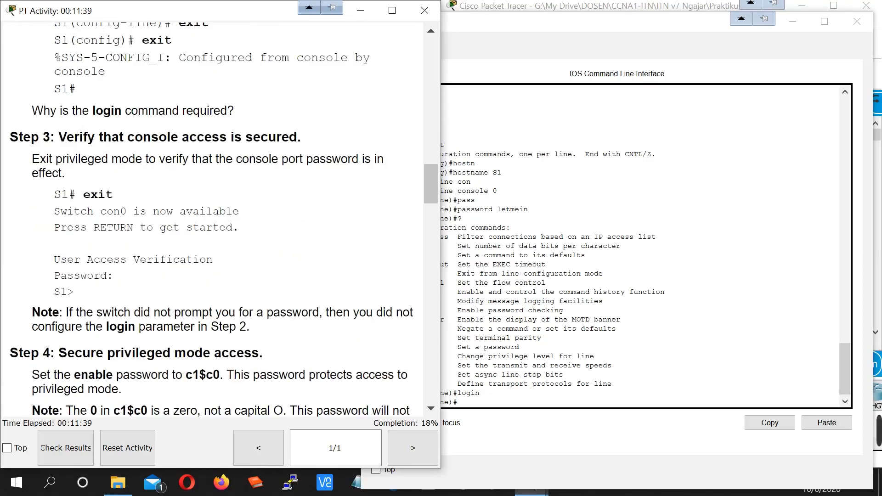
{"action": "left_click", "coordinate": [499, 393]}
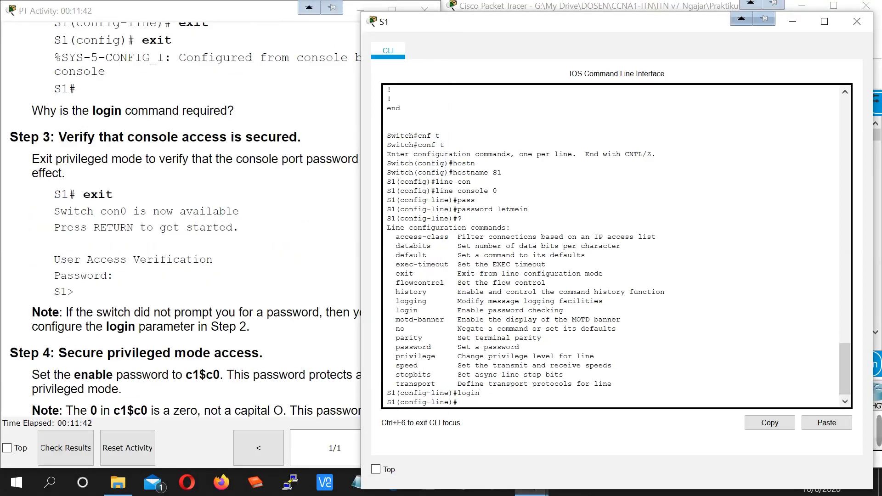
{"action": "key", "text": "ctrl+z"}
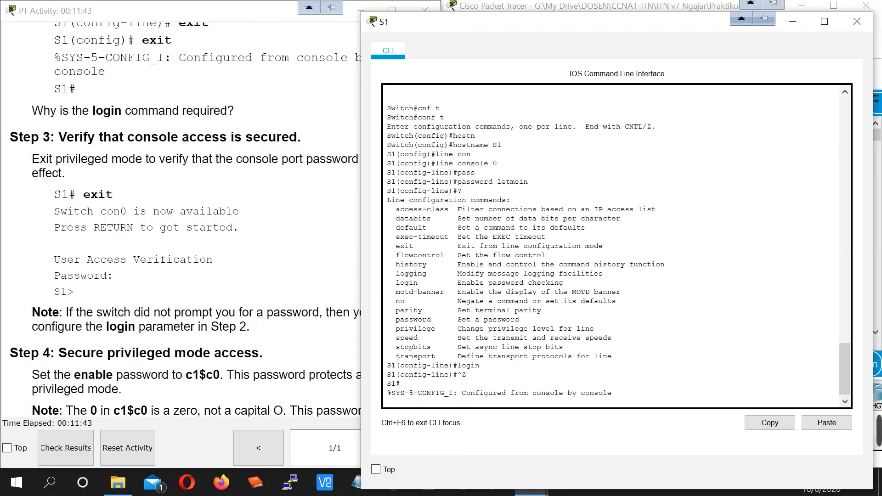
{"action": "key", "text": "Return"}
{"action": "key", "text": "Return"}
{"action": "type", "text": "exi"}
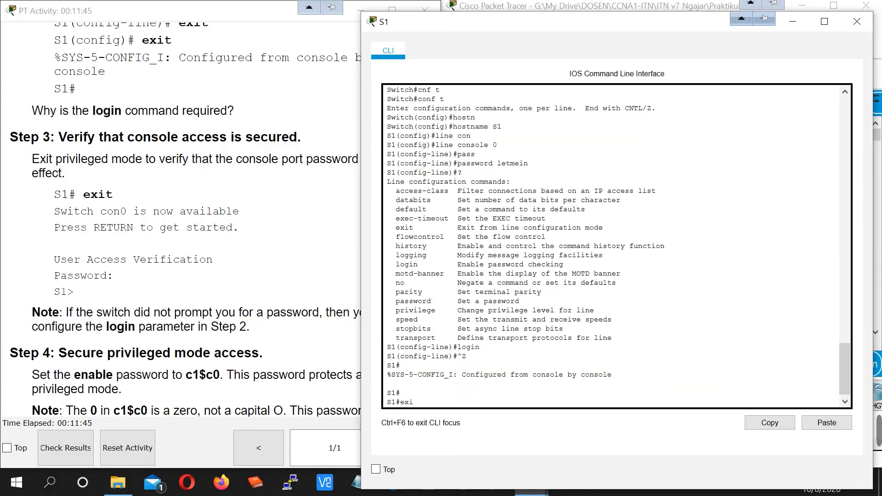
{"action": "type", "text": "t"}
{"action": "key", "text": "Return"}
{"action": "key", "text": "Return"}
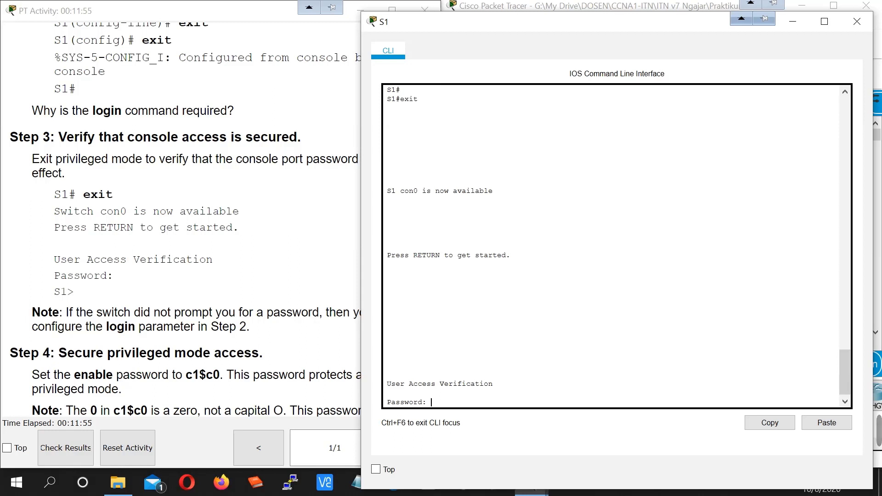
{"action": "key", "text": "Return"}
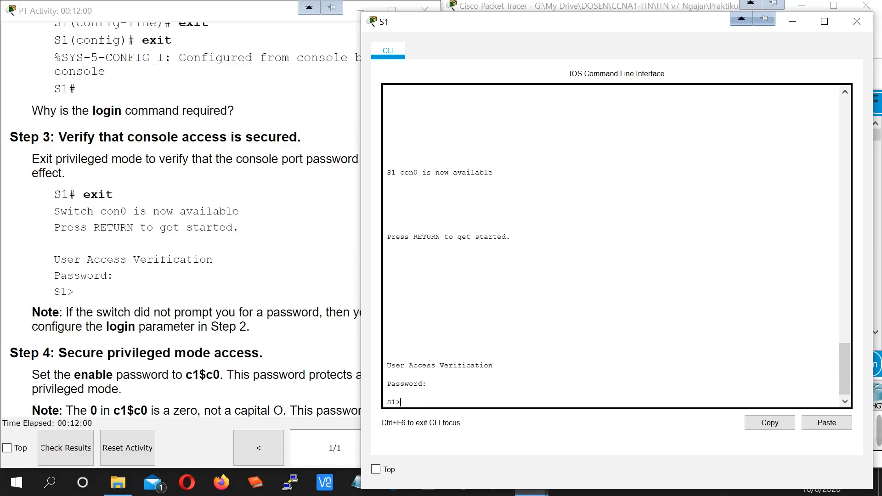
{"action": "left_click", "coordinate": [124, 177]}
{"action": "scroll", "coordinate": [124, 177], "scroll_direction": "down", "scroll_amount": 5}
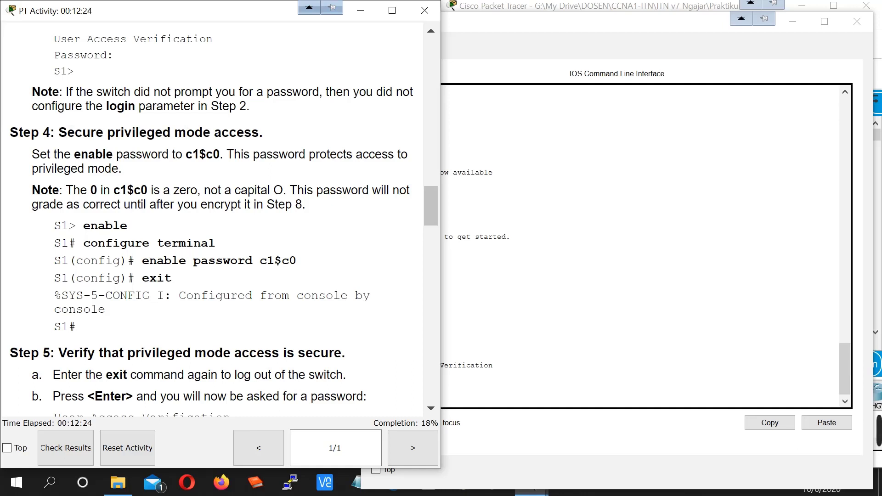
- On S1, enter privileged mode and then global configuration mode
{"action": "left_click_drag", "start_coordinate": [67, 132], "coordinate": [259, 132]}
{"action": "key", "text": "alt+Tab"}
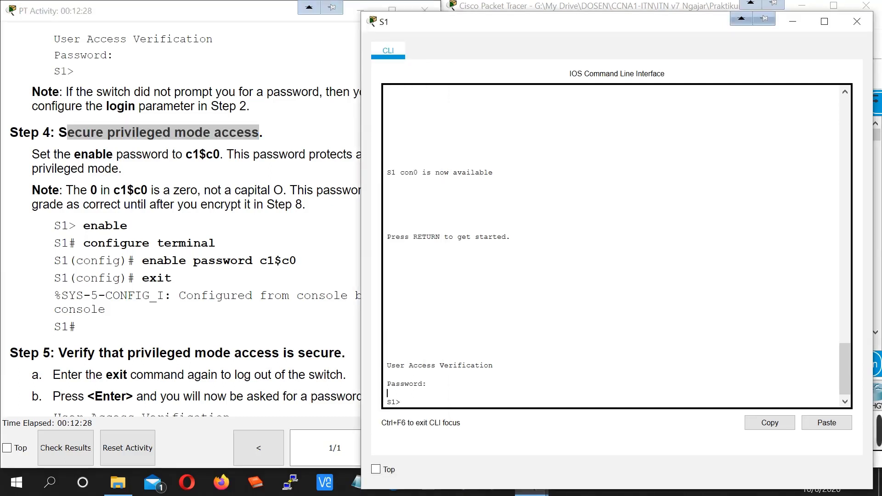
{"action": "key", "text": "Return"}
{"action": "key", "text": "Return"}
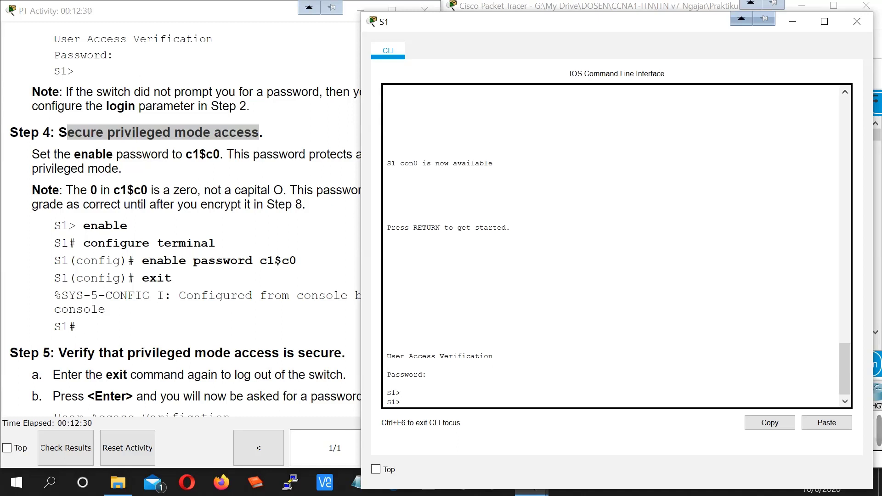
{"action": "type", "text": "e"}
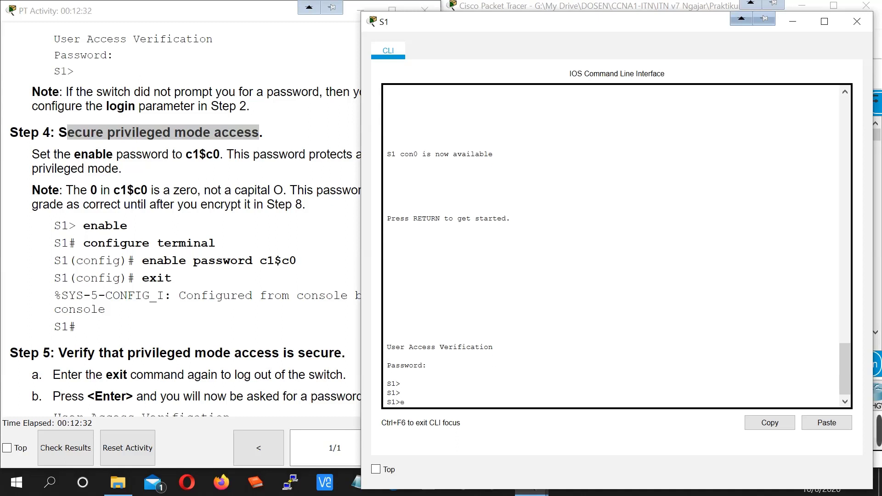
{"action": "type", "text": "na"}
{"action": "key", "text": "Tab"}
{"action": "key", "text": "Return"}
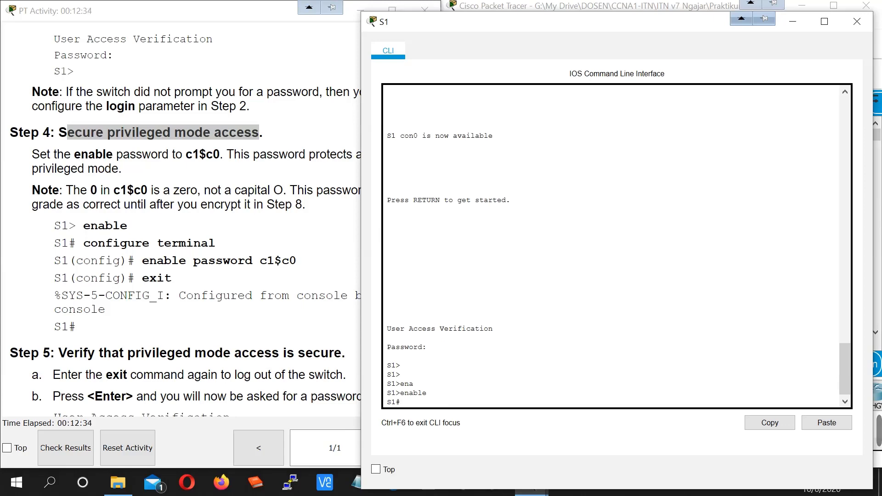
{"action": "type", "text": "conf t"}
{"action": "key", "text": "Tab"}
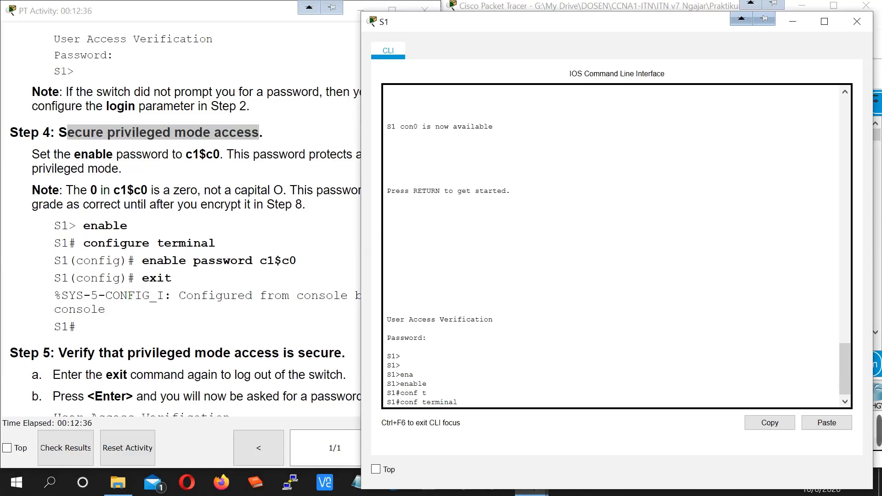
{"action": "key", "text": "Return"}
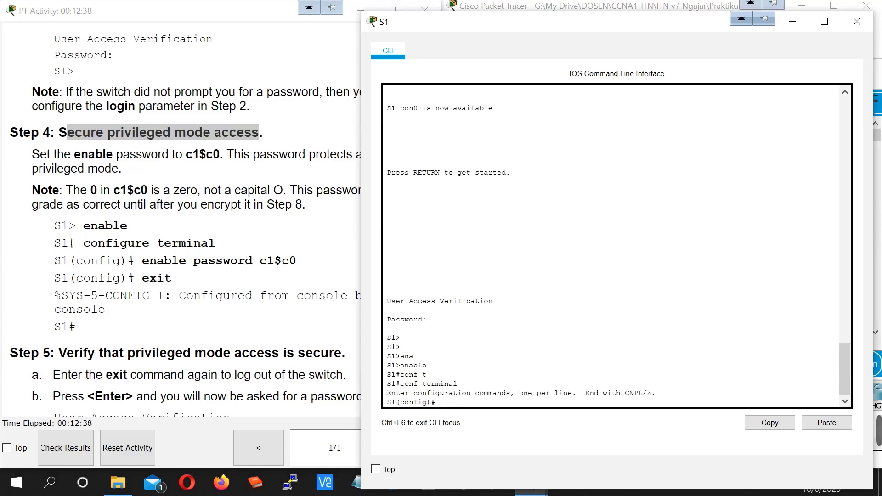
- Set the enable password on S1, then exit configuration and log out
{"action": "type", "text": "ena"}
{"action": "key", "text": "Tab"}
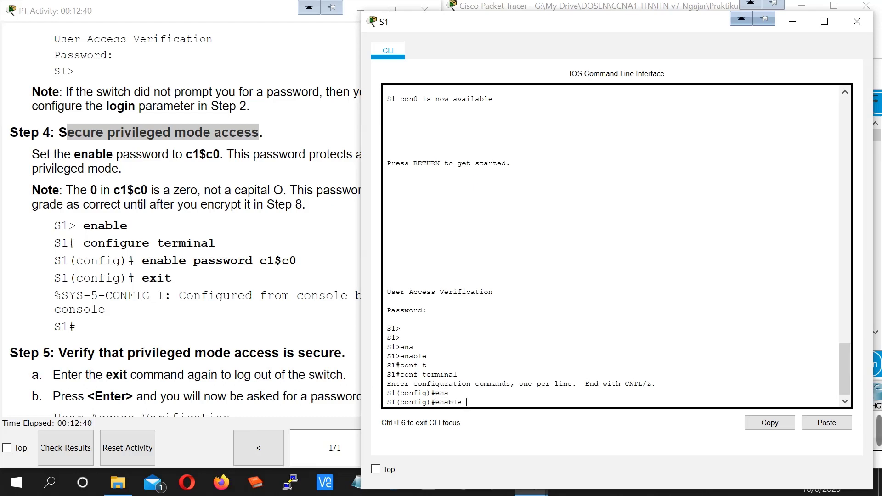
{"action": "type", "text": "pass"}
{"action": "key", "text": "Tab"}
{"action": "type", "text": "c"}
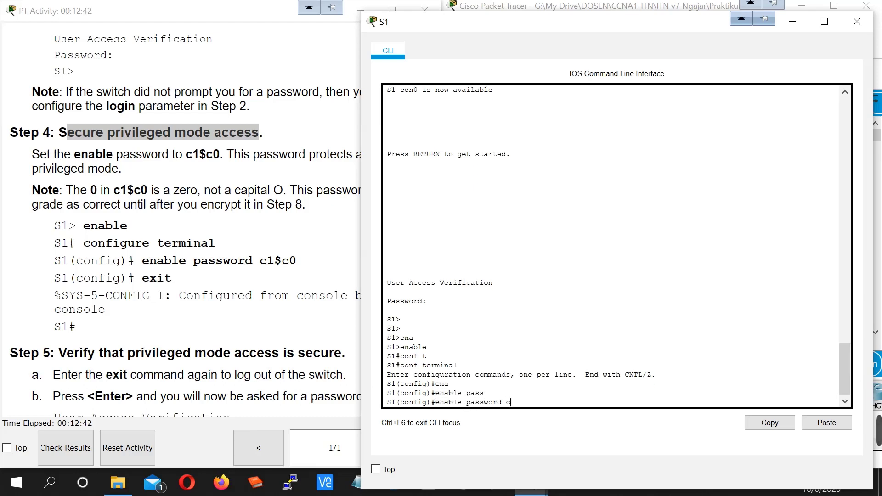
{"action": "type", "text": "1$c0"}
{"action": "key", "text": "Return"}
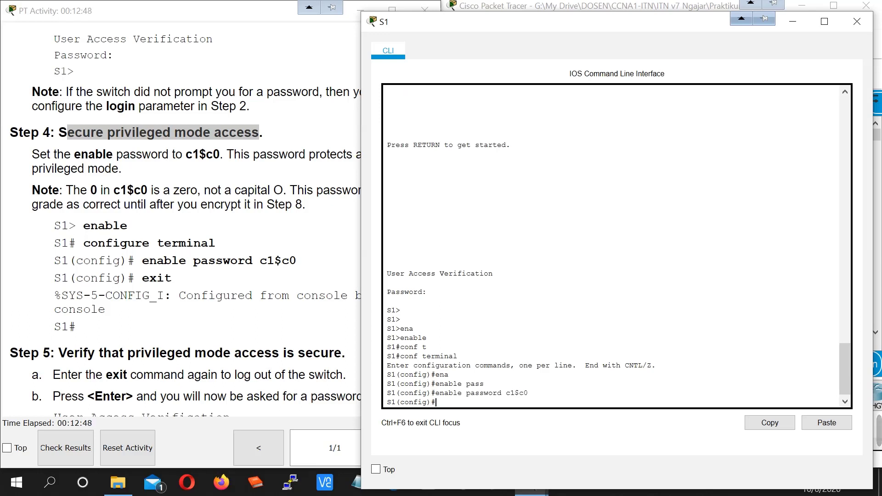
{"action": "type", "text": "exit"}
{"action": "key", "text": "Return"}
{"action": "key", "text": "Return"}
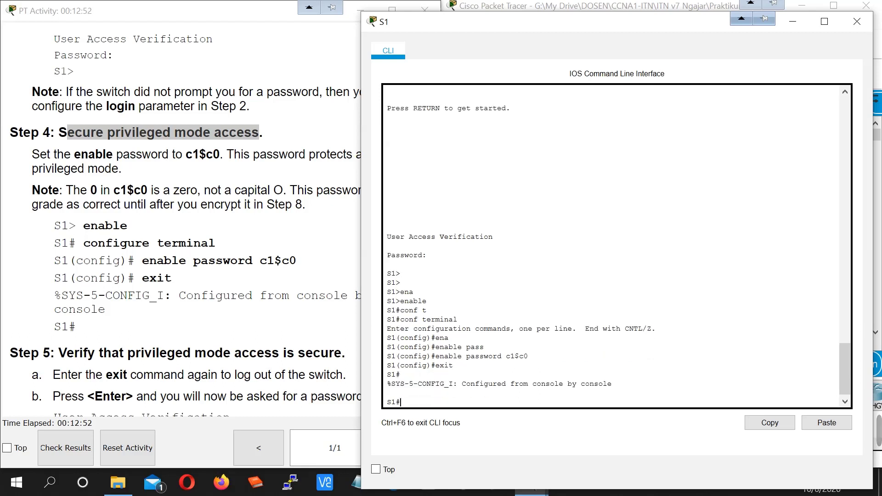
{"action": "type", "text": "exit"}
{"action": "key", "text": "Return"}
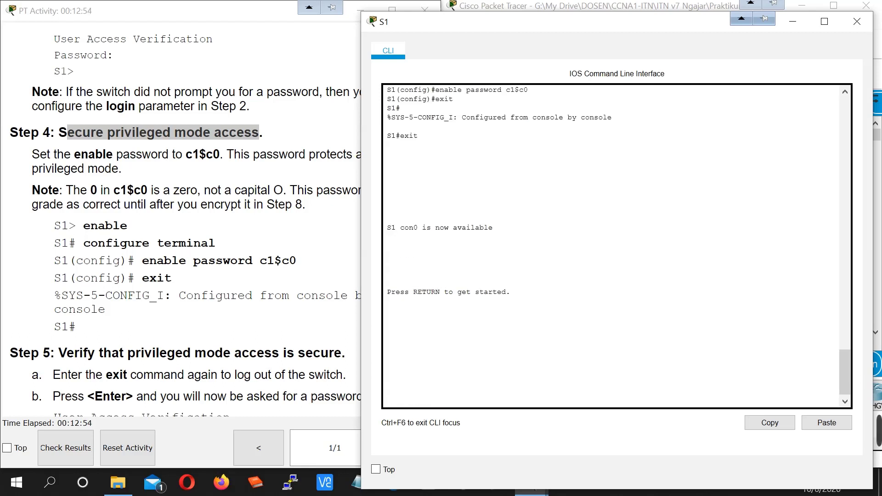
- Log back in with the console password and reach S1# using the enable password
{"action": "key", "text": "Return"}
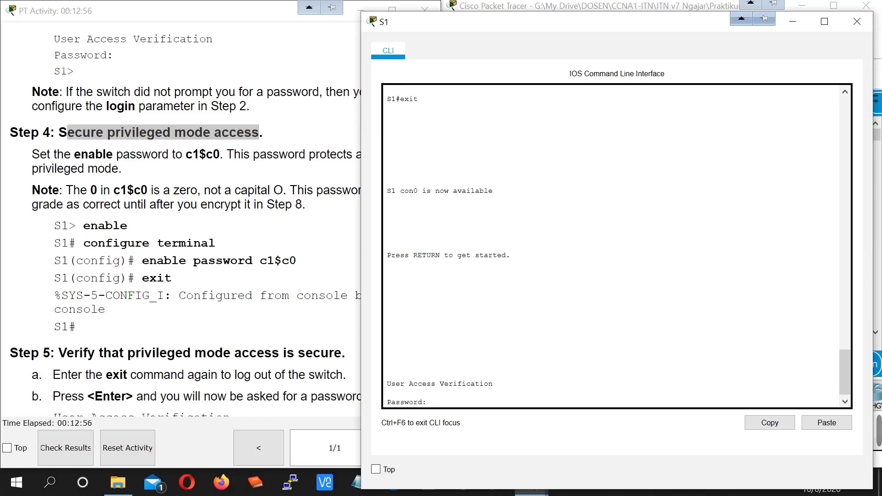
{"action": "key", "text": "Return"}
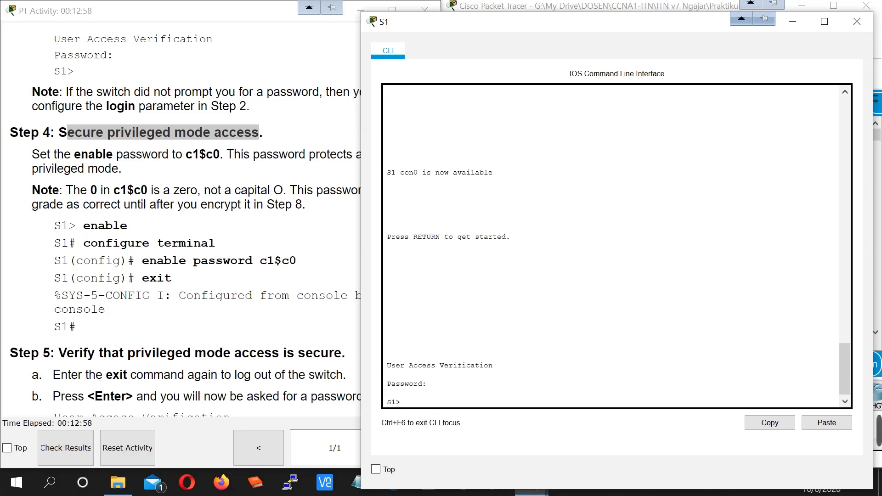
{"action": "type", "text": "enable"}
{"action": "key", "text": "Return"}
{"action": "key", "text": "Return"}
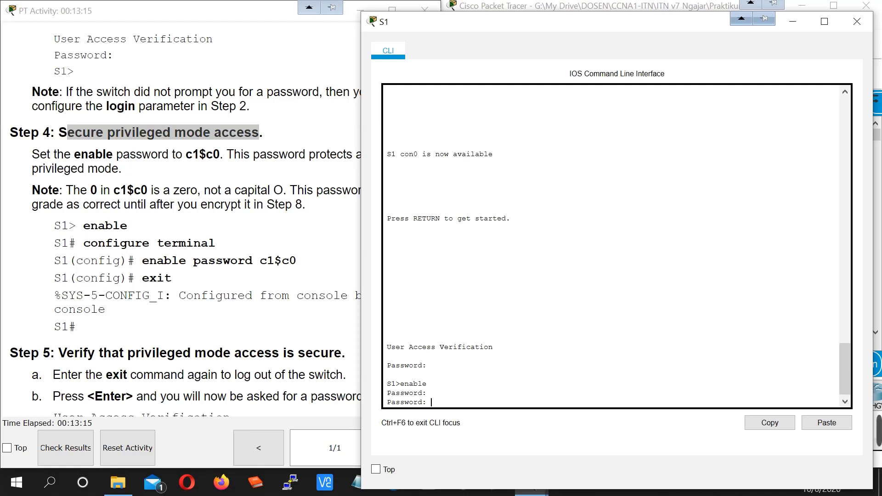
{"action": "key", "text": "Return"}
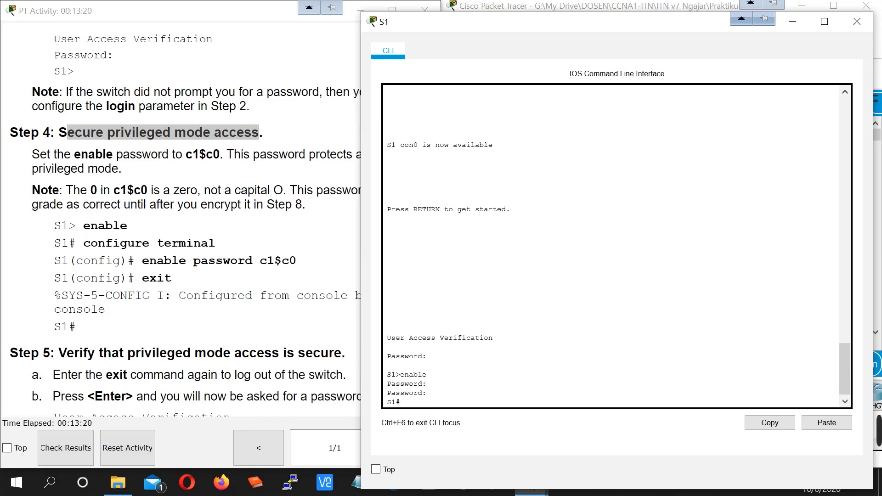
{"action": "left_click", "coordinate": [225, 356]}
- Find the enable secret command in the lab instructions, then put keyboard focus back in the S1 console
{"action": "scroll", "coordinate": [181, 350], "scroll_direction": "down", "scroll_amount": 5}
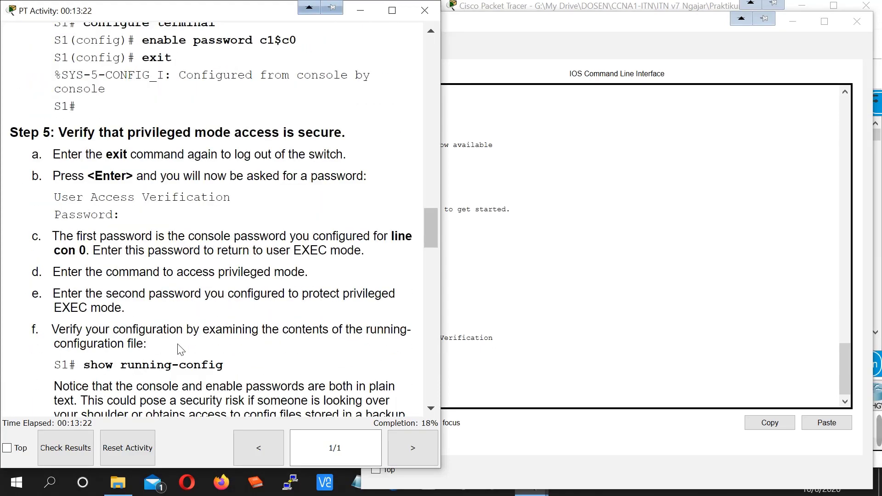
{"action": "scroll", "coordinate": [181, 350], "scroll_direction": "down", "scroll_amount": 8}
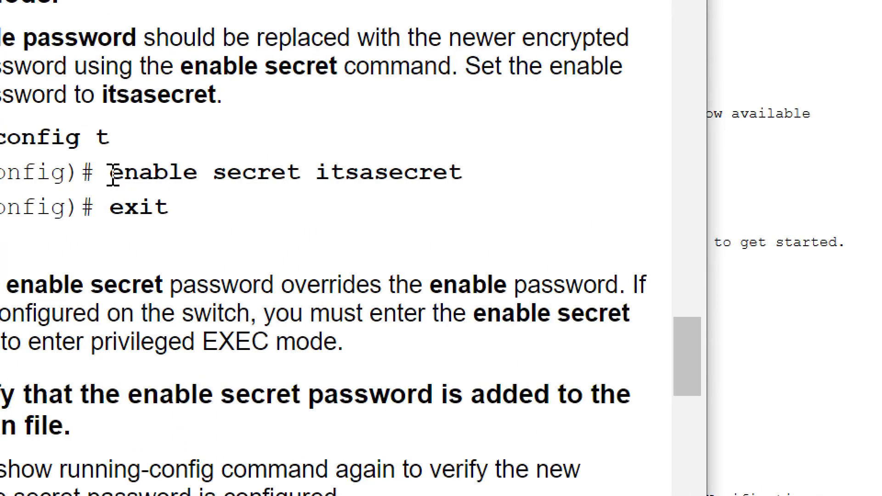
{"action": "left_click_drag", "start_coordinate": [113, 175], "coordinate": [296, 177]}
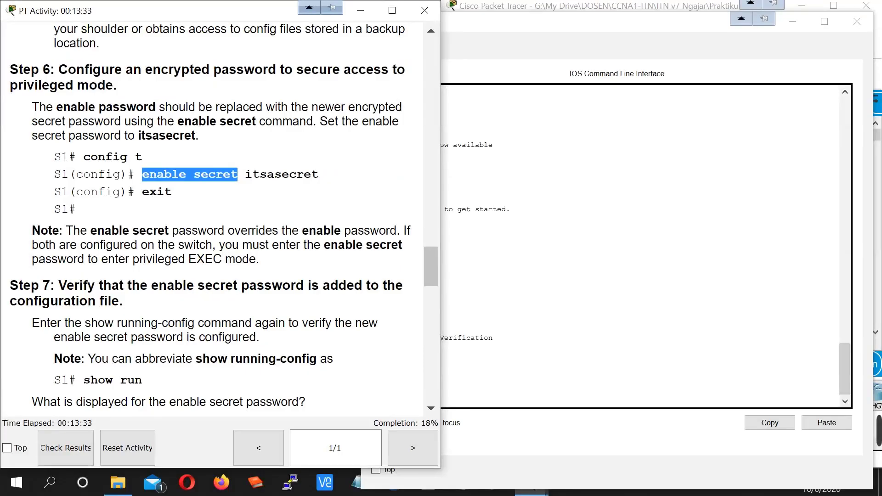
{"action": "key", "text": "alt+Tab"}
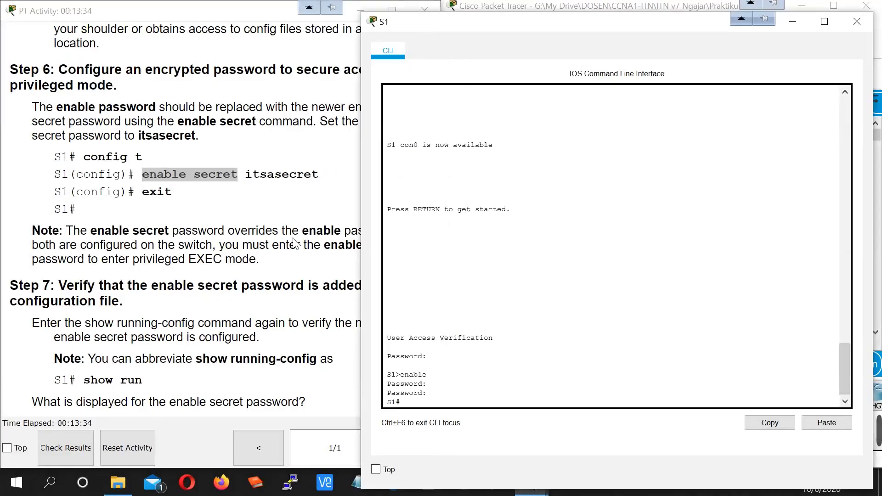
{"action": "scroll", "coordinate": [294, 244], "scroll_direction": "up", "scroll_amount": 3}
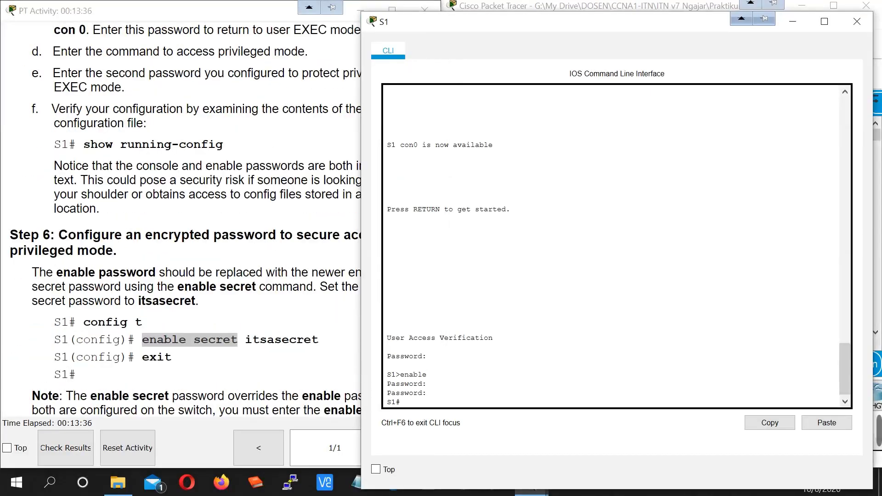
{"action": "left_click", "coordinate": [431, 384]}
{"action": "left_click", "coordinate": [401, 402]}
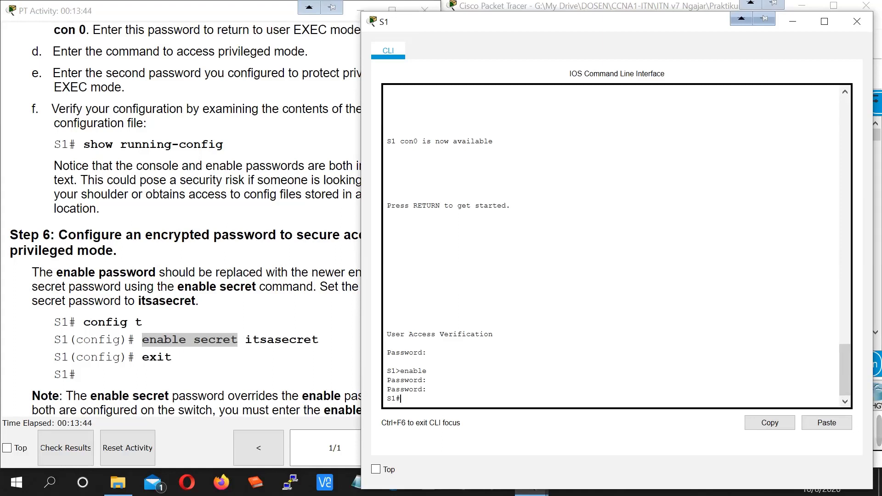
- In global configuration mode, set an enable secret with the lab's secret password, then return to S1#
{"action": "type", "text": "conf t"}
{"action": "key", "text": "Return"}
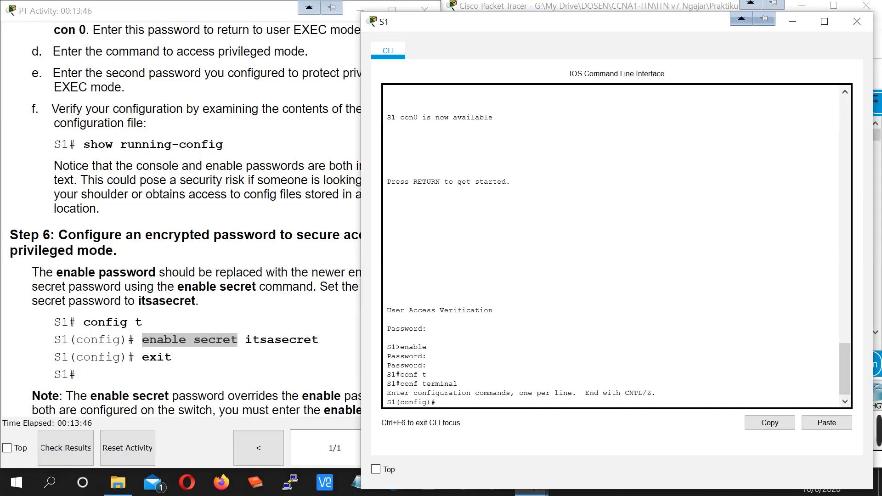
{"action": "key", "text": "BackSpace"}
{"action": "key", "text": "BackSpace"}
{"action": "key", "text": "BackSpace"}
{"action": "key", "text": "BackSpace"}
{"action": "key", "text": "BackSpace"}
{"action": "key", "text": "BackSpace"}
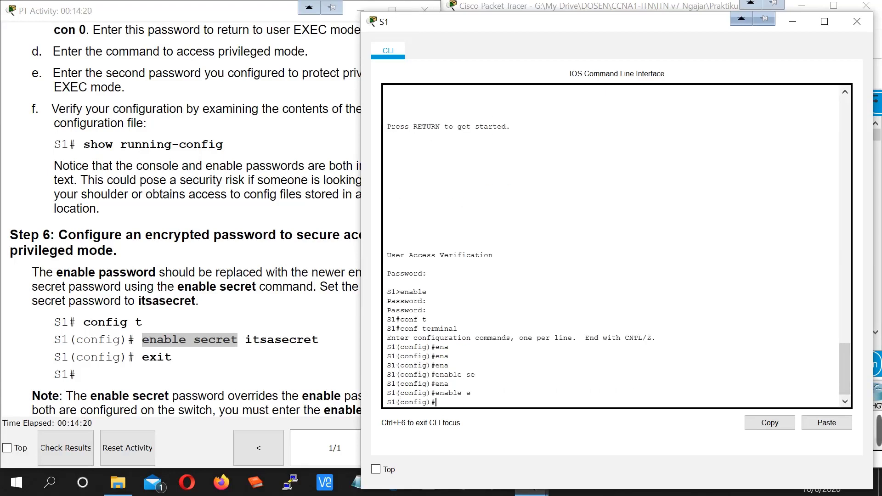
{"action": "type", "text": "ena"}
{"action": "key", "text": "Tab"}
{"action": "type", "text": "s"}
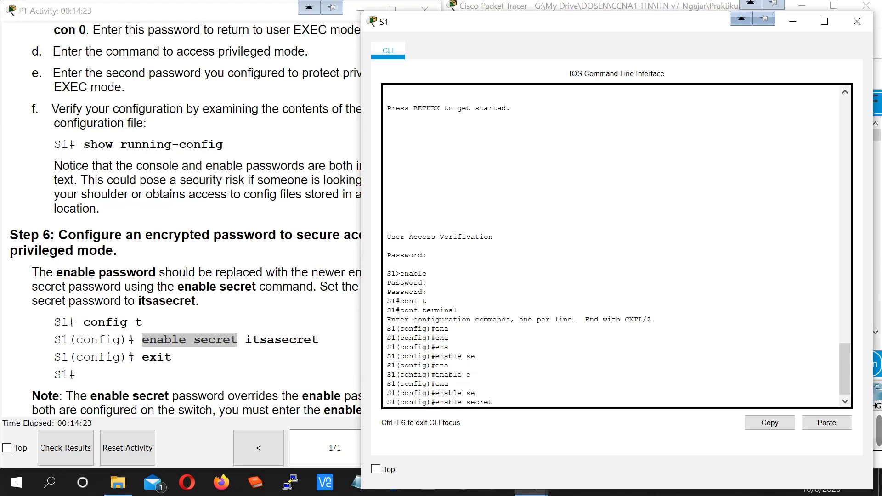
{"action": "type", "text": "itsasecret"}
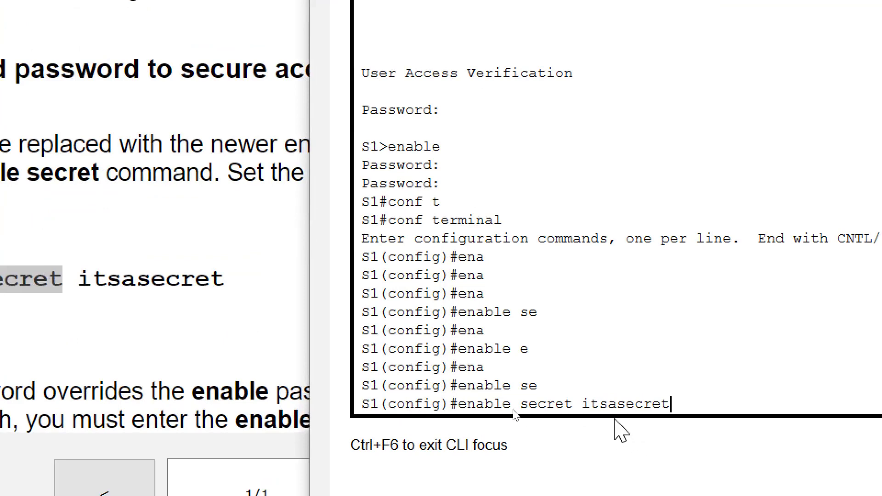
{"action": "double_click", "coordinate": [614, 404]}
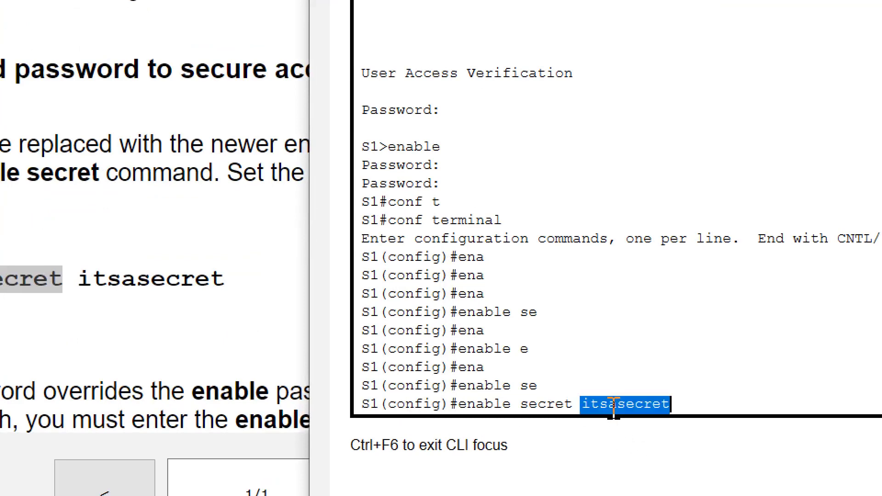
{"action": "left_click", "coordinate": [688, 403]}
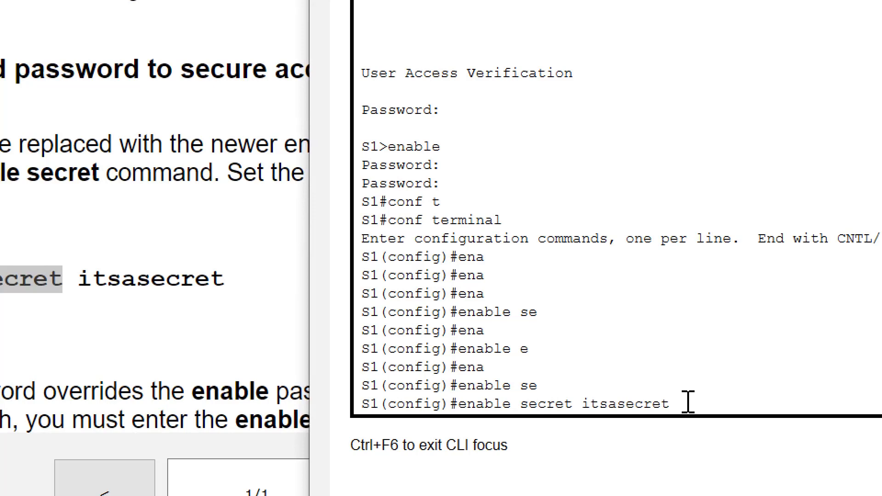
{"action": "key", "text": "Return"}
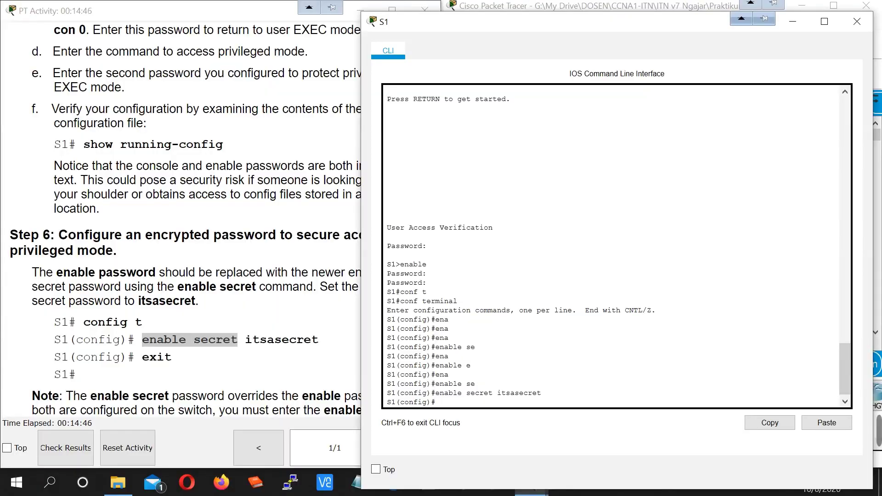
{"action": "key", "text": "ctrl+z"}
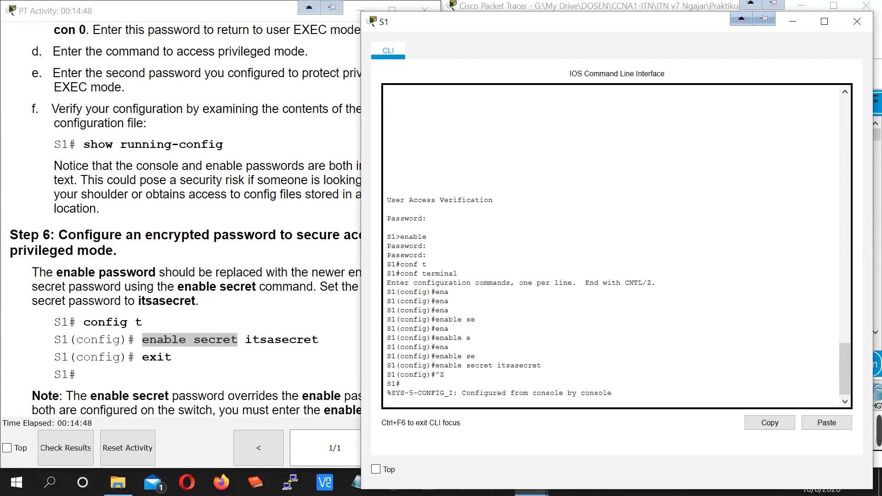
- Display S1's running configuration with show running-config
{"action": "key", "text": "Return"}
{"action": "type", "text": "sh"}
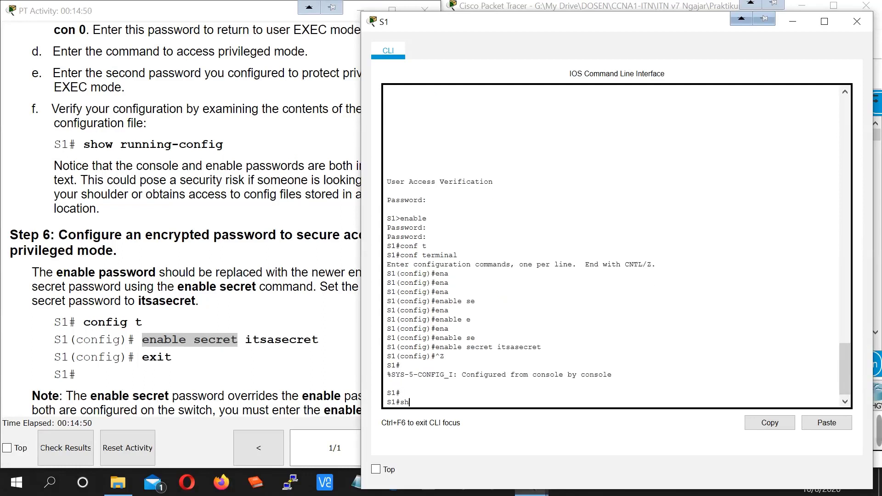
{"action": "key", "text": "Tab"}
{"action": "type", "text": "rn"}
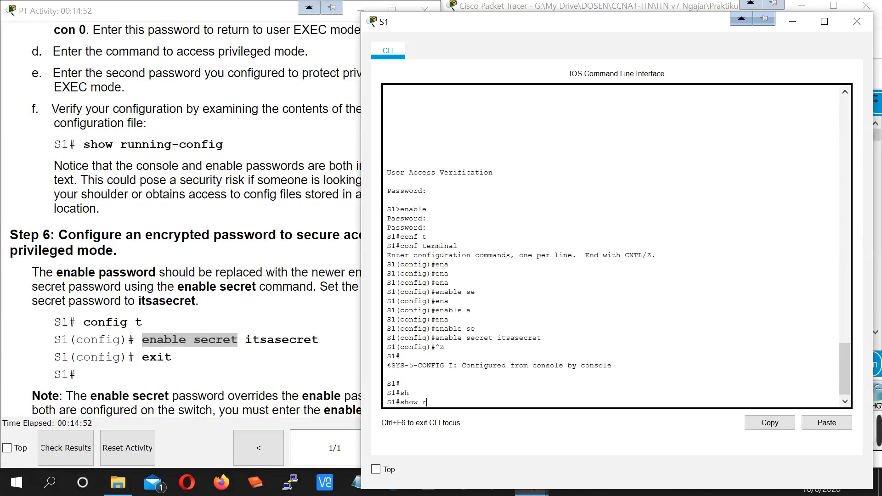
{"action": "type", "text": "un"}
{"action": "key", "text": "Tab"}
{"action": "key", "text": "Return"}
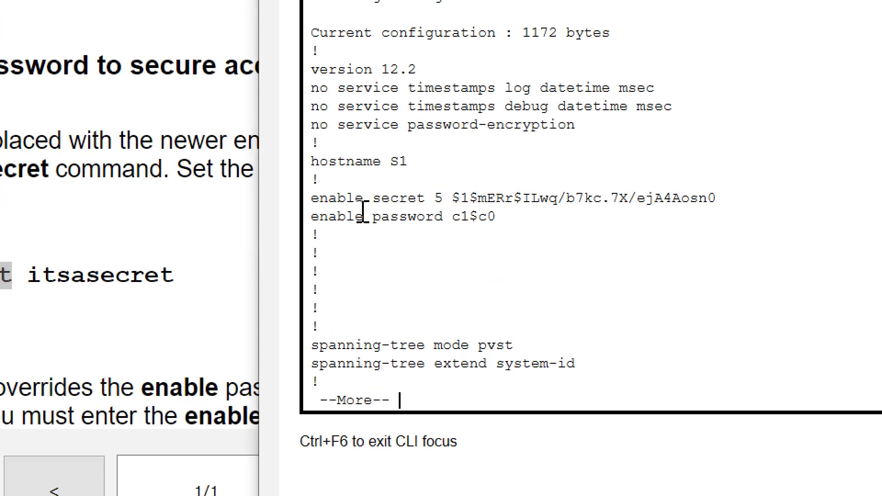
- Highlight the hashed enable secret and the plain-text enable password lines, then quit the listing
{"action": "left_click_drag", "start_coordinate": [305, 197], "coordinate": [728, 198]}
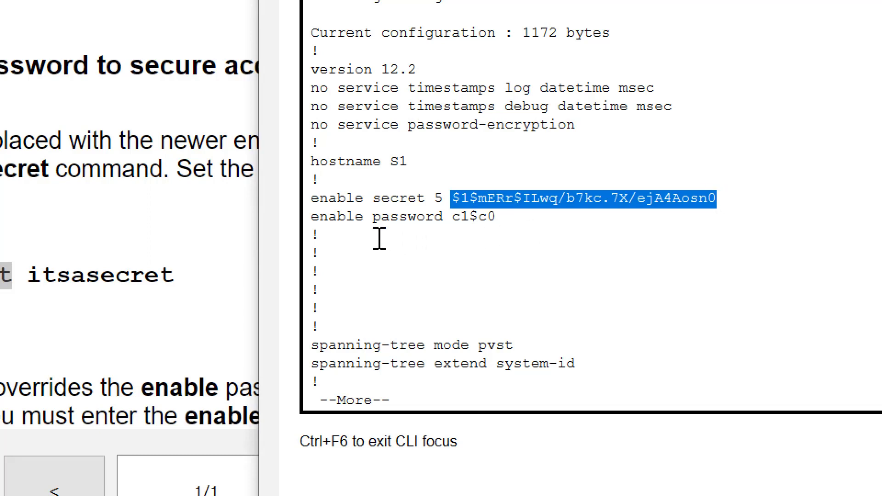
{"action": "left_click_drag", "start_coordinate": [311, 218], "coordinate": [387, 219]}
{"action": "left_click_drag", "start_coordinate": [380, 218], "coordinate": [490, 218]}
{"action": "triple_click", "coordinate": [473, 217]}
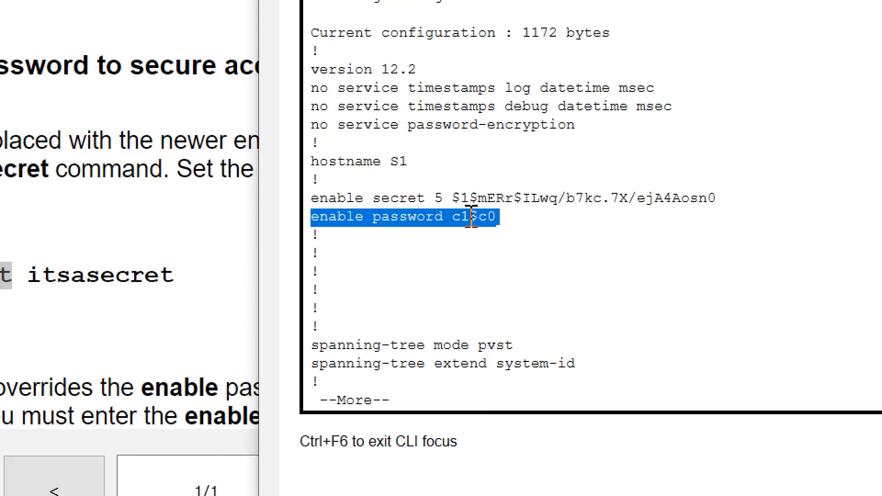
{"action": "left_click", "coordinate": [474, 216]}
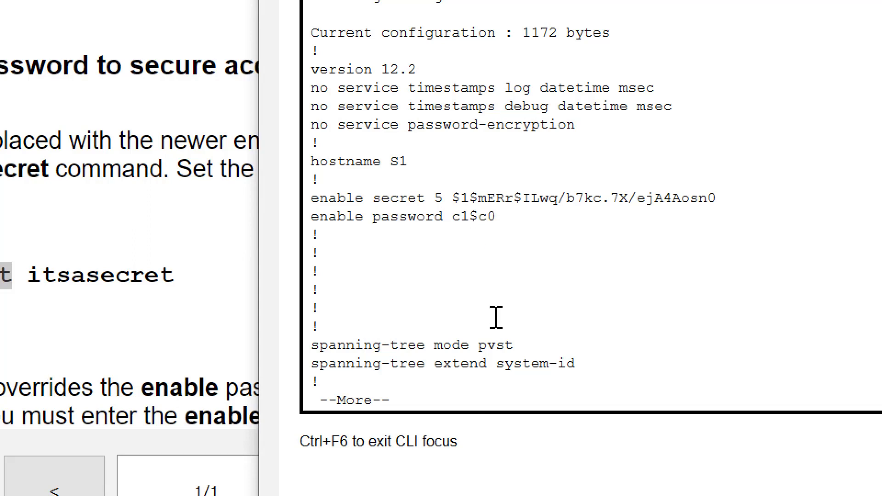
{"action": "type", "text": "q"}
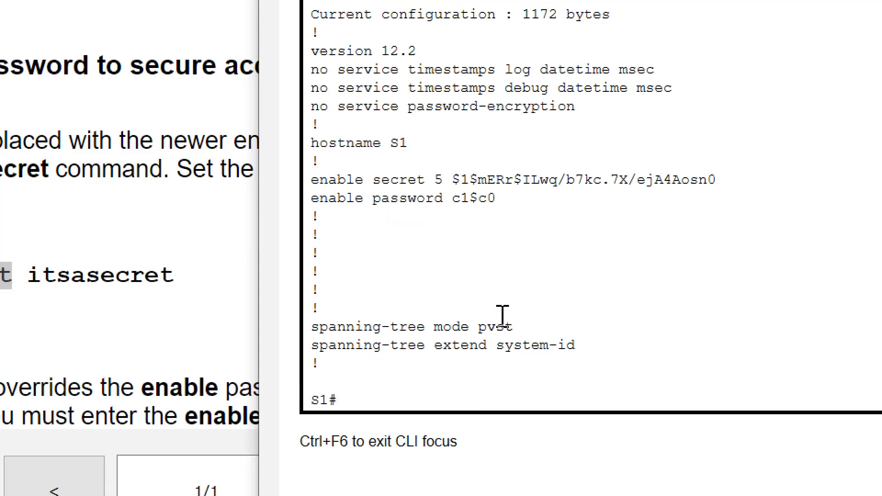
{"action": "type", "text": "exit"}
- Log out of S1, log back in with the console password, and run enable with two password attempts
{"action": "key", "text": "Return"}
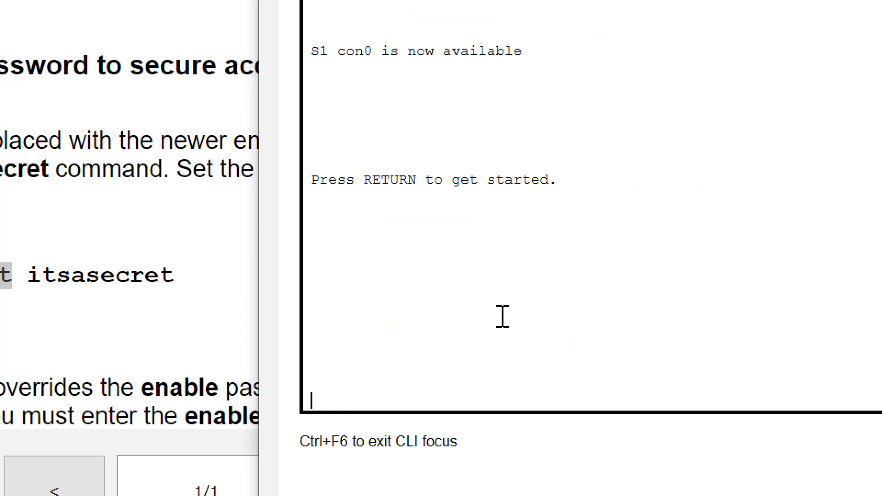
{"action": "key", "text": "Return"}
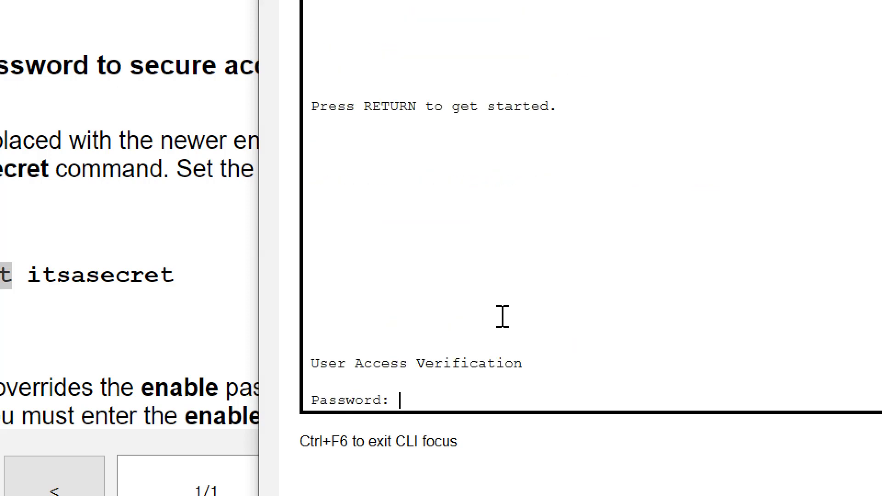
{"action": "key", "text": "Return"}
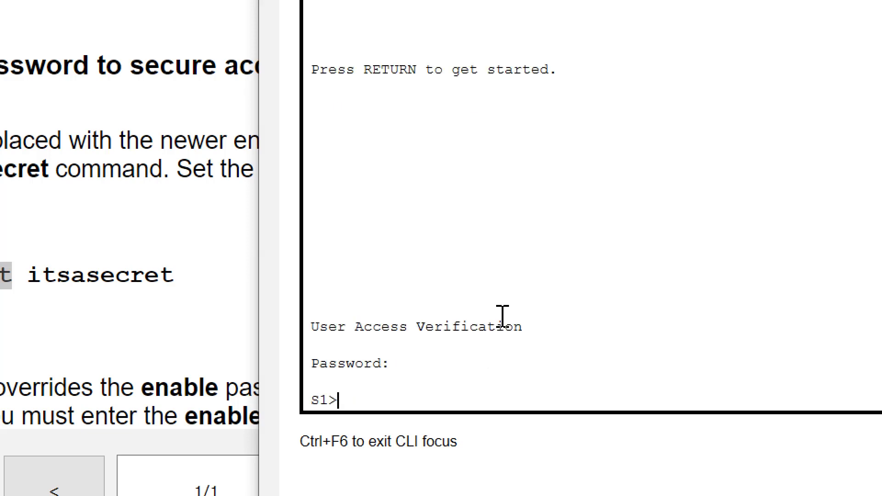
{"action": "type", "text": "ena"}
{"action": "key", "text": "Tab"}
{"action": "key", "text": "Return"}
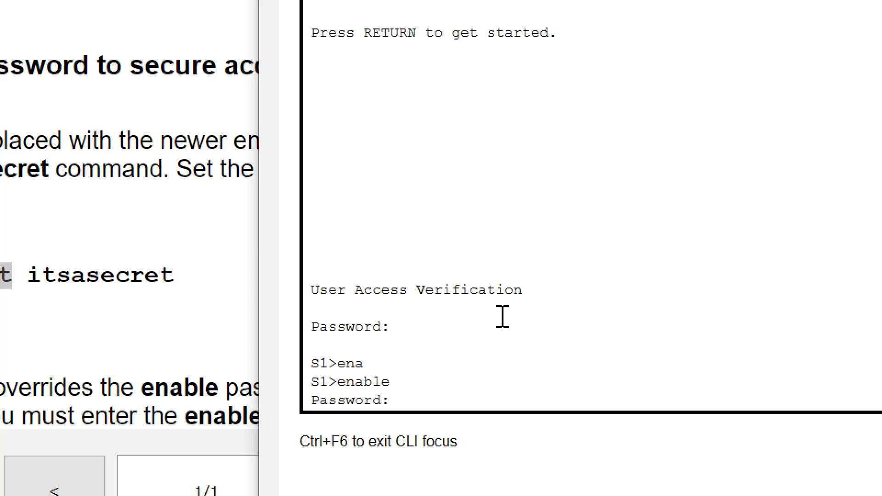
{"action": "key", "text": "Return"}
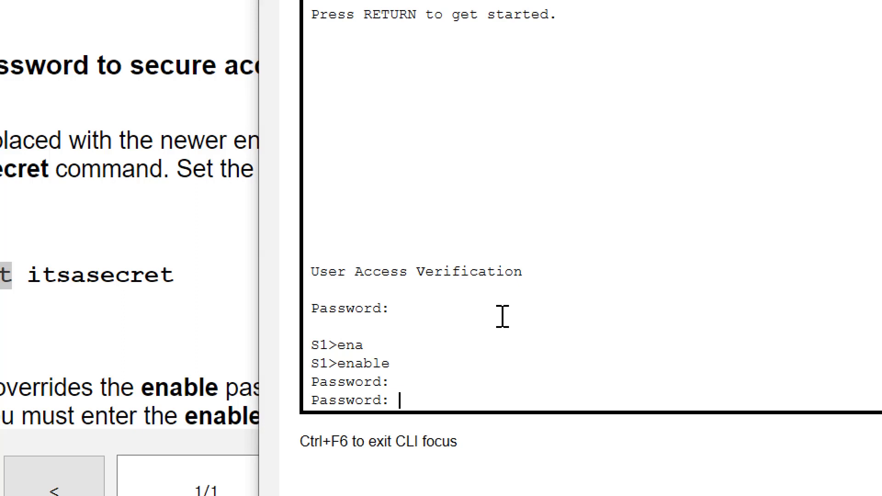
{"action": "key", "text": "Return"}
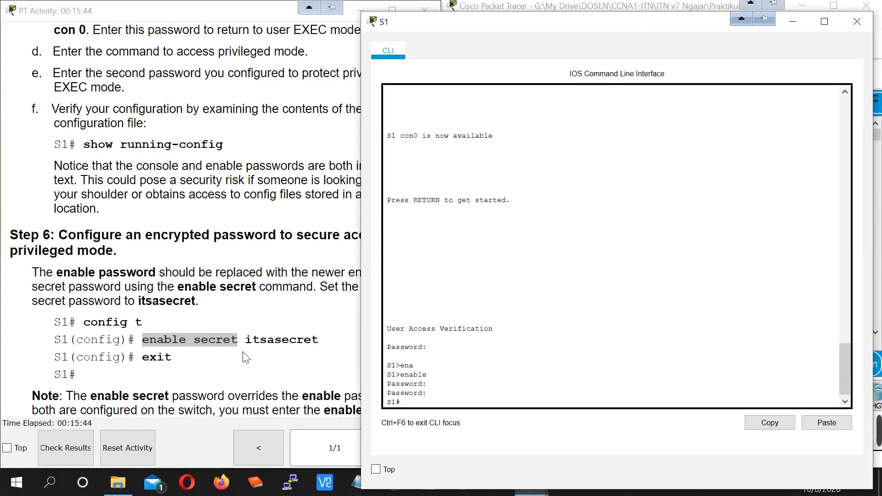
- Read further in the lab instructions, then return to the S1 console
{"action": "left_click", "coordinate": [246, 357]}
{"action": "scroll", "coordinate": [211, 221], "scroll_direction": "down", "scroll_amount": 5}
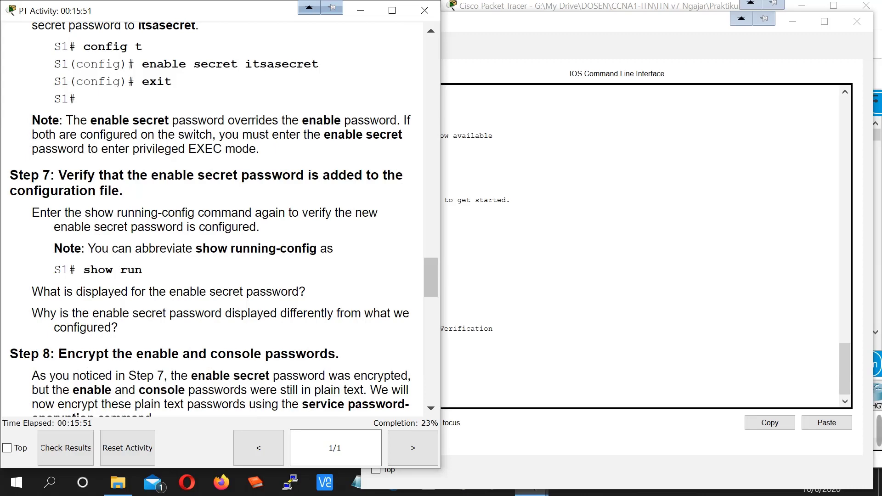
{"action": "scroll", "coordinate": [216, 374], "scroll_direction": "down", "scroll_amount": 3}
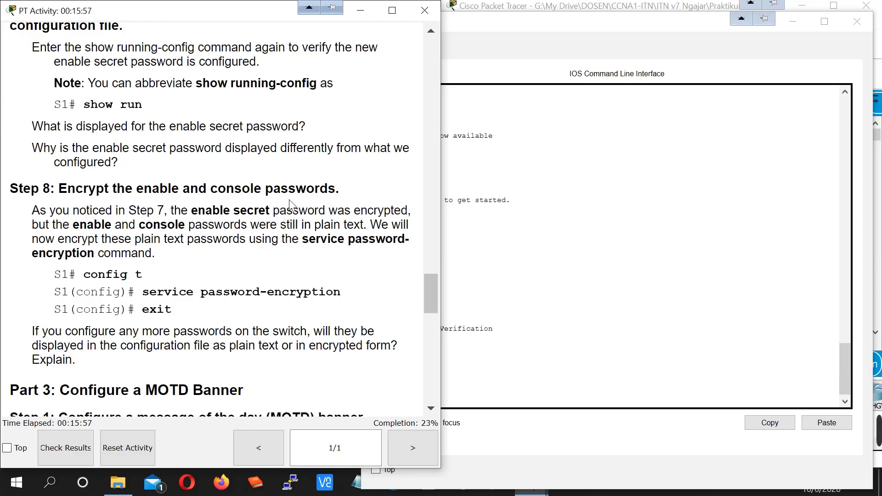
{"action": "key", "text": "alt+Tab"}
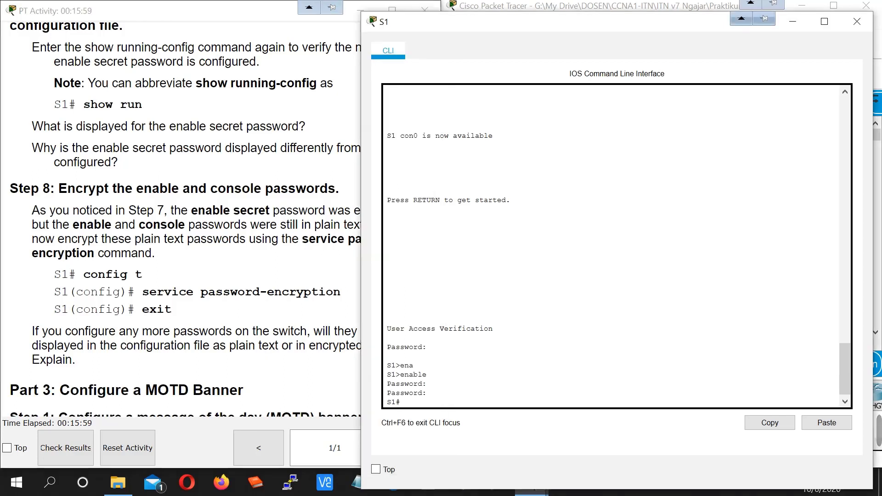
{"action": "scroll", "coordinate": [615, 245], "scroll_direction": "up", "scroll_amount": 8}
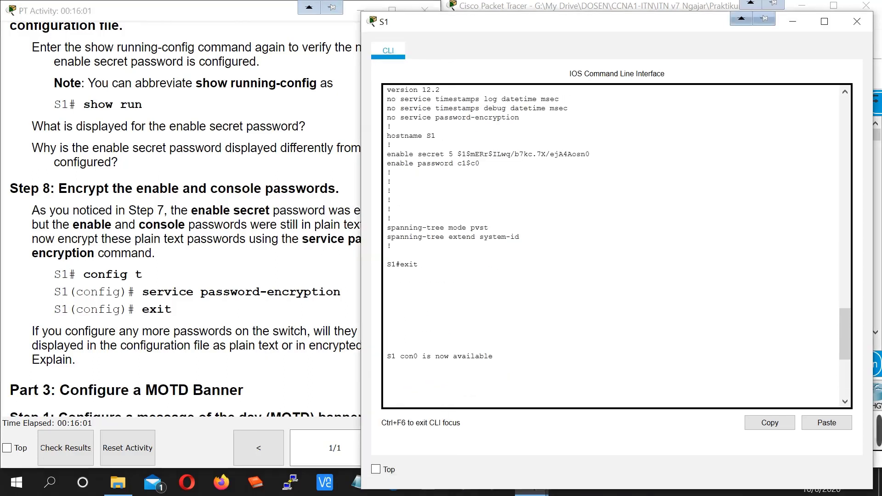
{"action": "scroll", "coordinate": [615, 245], "scroll_direction": "down", "scroll_amount": 8}
- Run sh run again and highlight the plain-text enable and console line 0 passwords
{"action": "key", "text": "Return"}
{"action": "key", "text": "Return"}
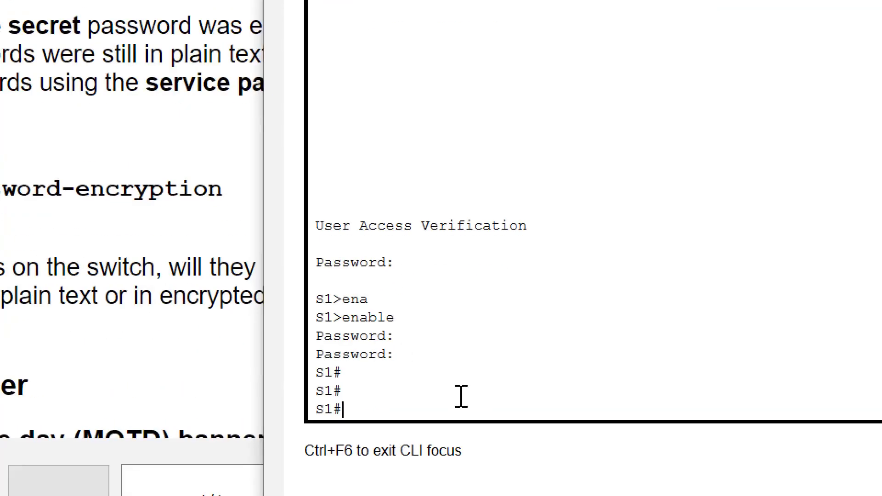
{"action": "type", "text": "sh run"}
{"action": "key", "text": "Return"}
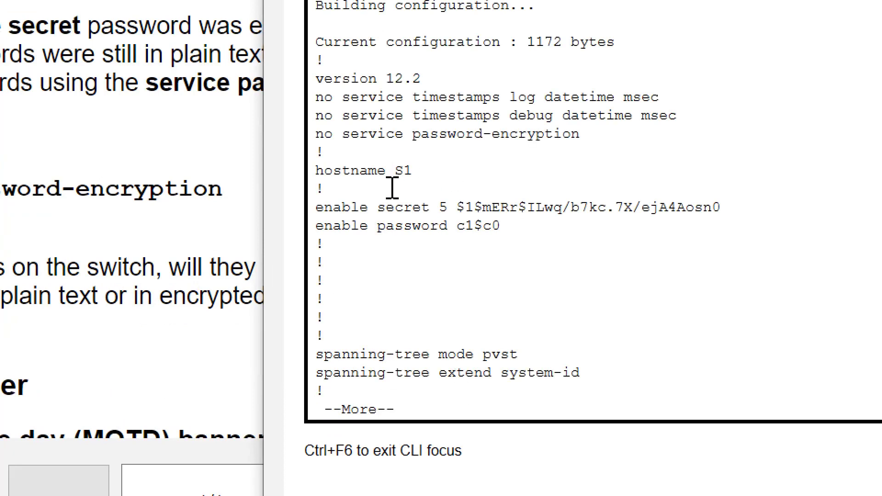
{"action": "left_click_drag", "start_coordinate": [378, 226], "coordinate": [499, 228]}
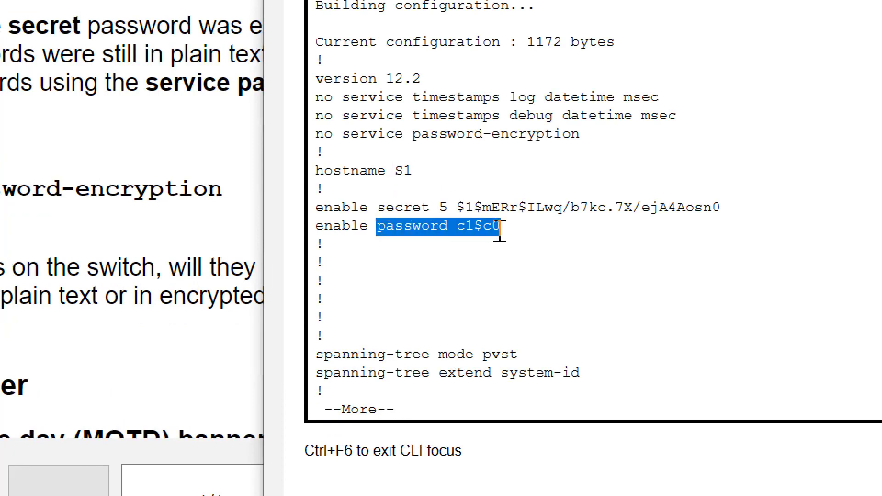
{"action": "key", "text": "space"}
{"action": "key", "text": "space"}
{"action": "key", "text": "space"}
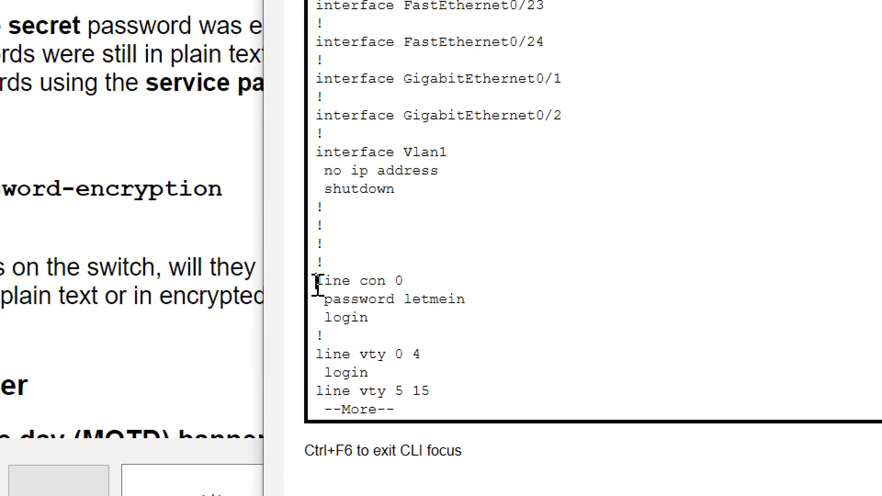
{"action": "left_click_drag", "start_coordinate": [316, 281], "coordinate": [400, 282]}
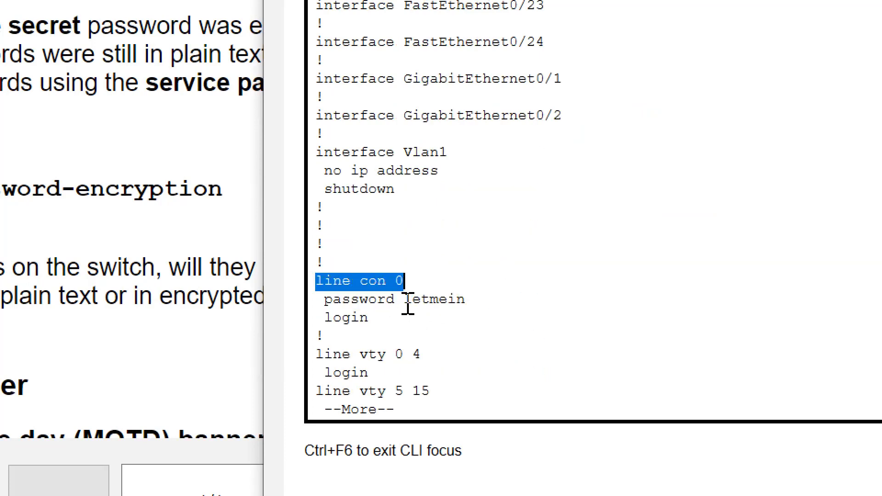
{"action": "left_click_drag", "start_coordinate": [477, 299], "coordinate": [402, 300]}
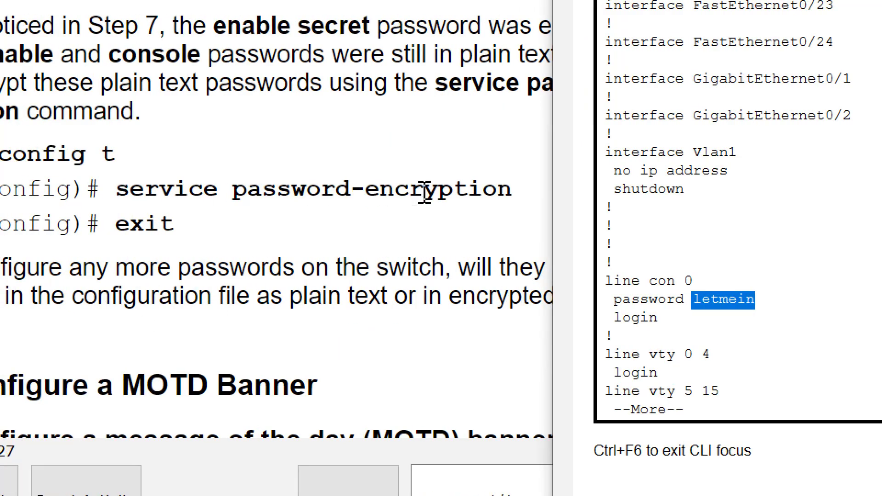
{"action": "left_click", "coordinate": [722, 389]}
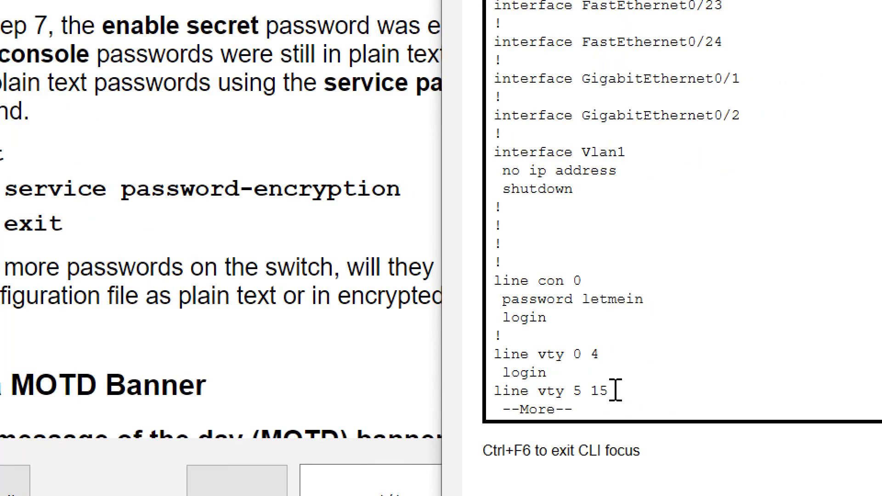
{"action": "key", "text": "space"}
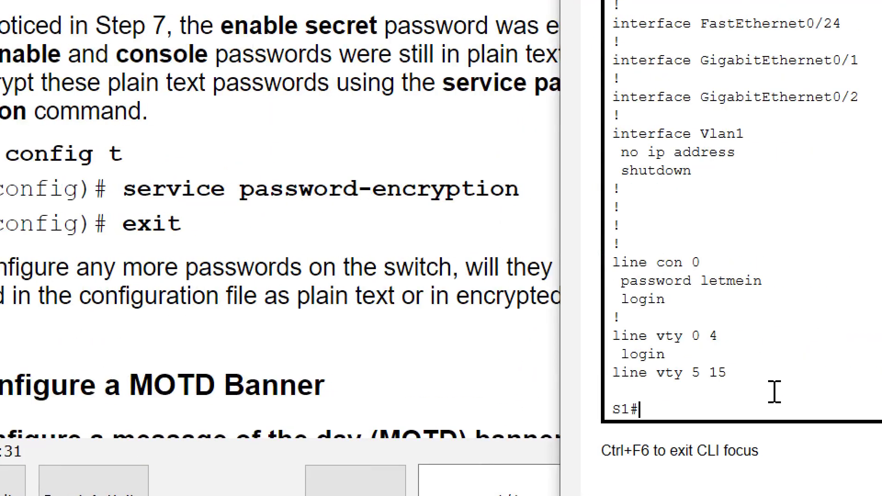
- Turn on service password-encryption in global configuration mode and return to S1#
{"action": "type", "text": "conf t"}
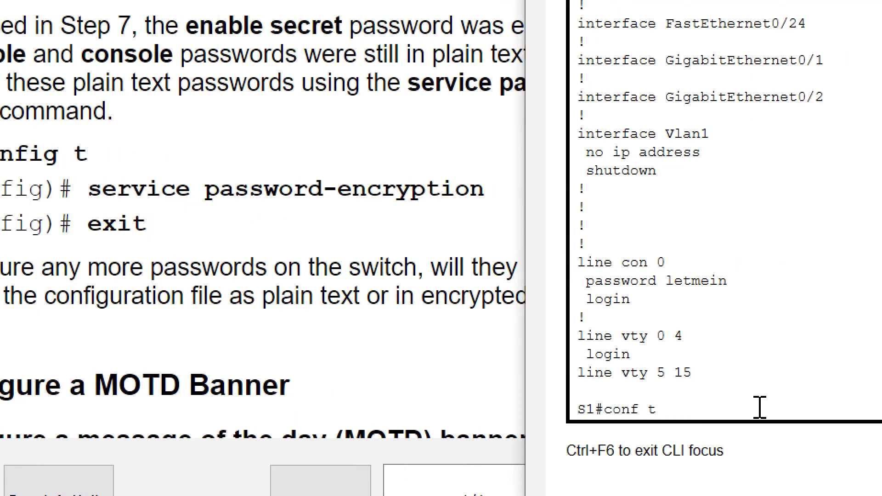
{"action": "key", "text": "Return"}
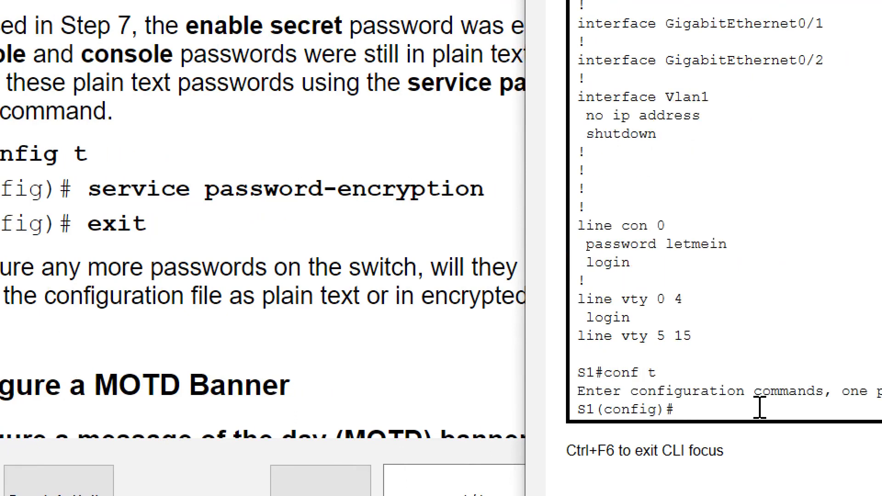
{"action": "type", "text": "ser"}
{"action": "key", "text": "Tab"}
{"action": "type", "text": "pa"}
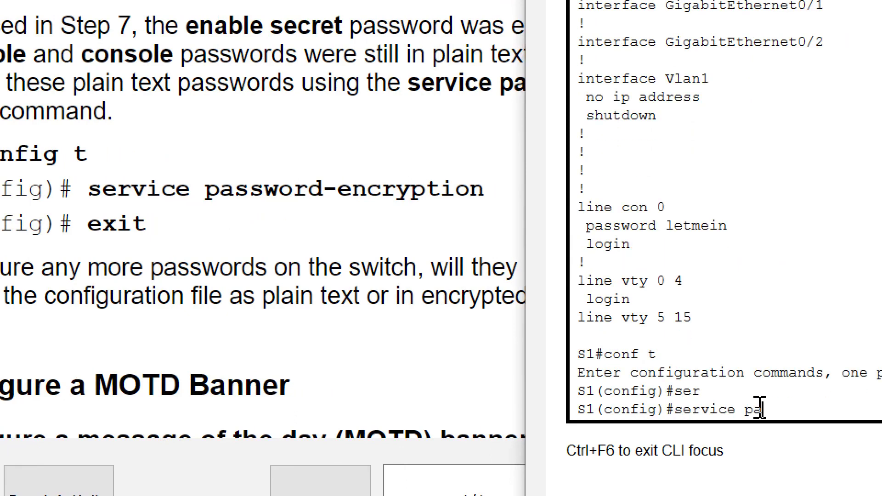
{"action": "type", "text": "ss"}
{"action": "key", "text": "Tab"}
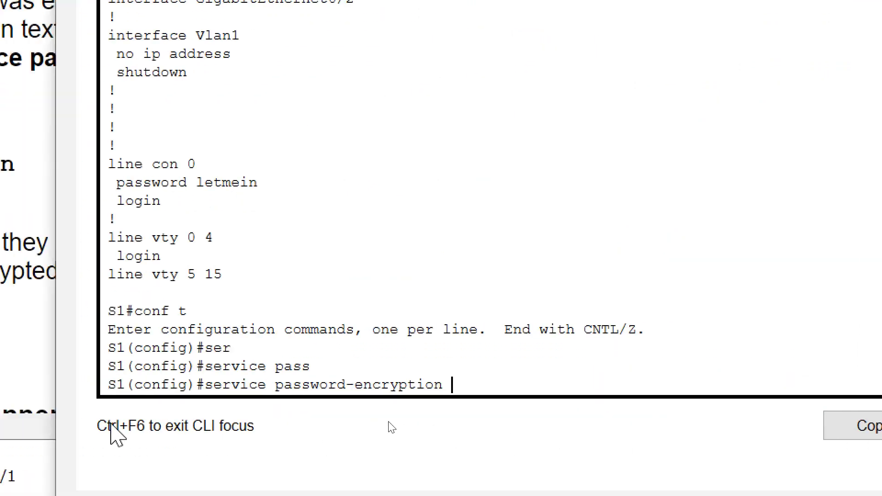
{"action": "key", "text": "Return"}
{"action": "key", "text": "Return"}
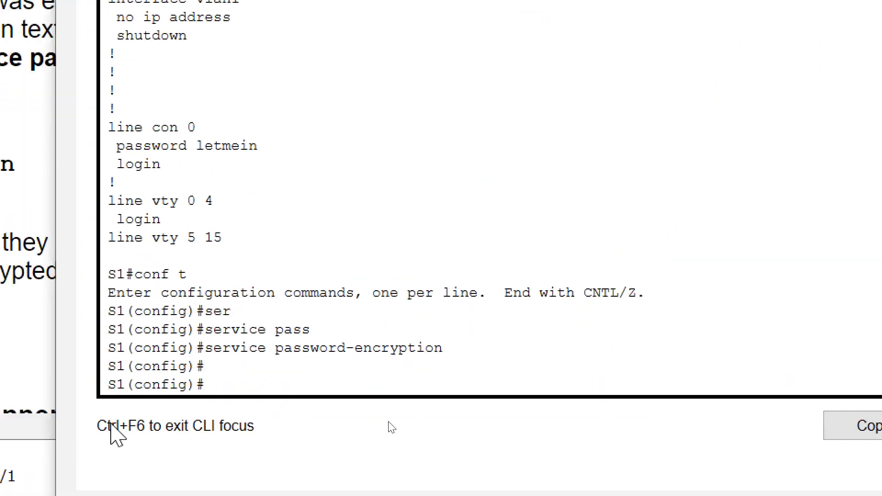
{"action": "key", "text": "ctrl+z"}
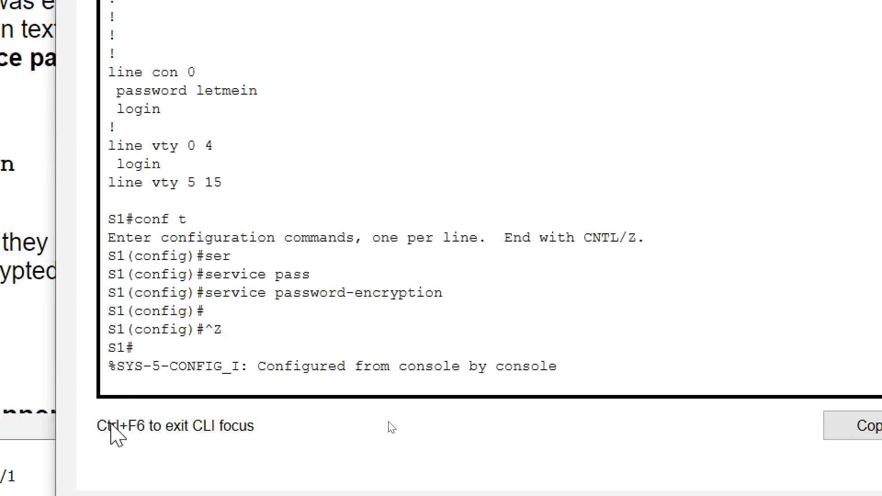
{"action": "key", "text": "ctrl+z"}
- Run sh run and highlight the enable and console passwords, now in type 7 encrypted form
{"action": "type", "text": "sh run"}
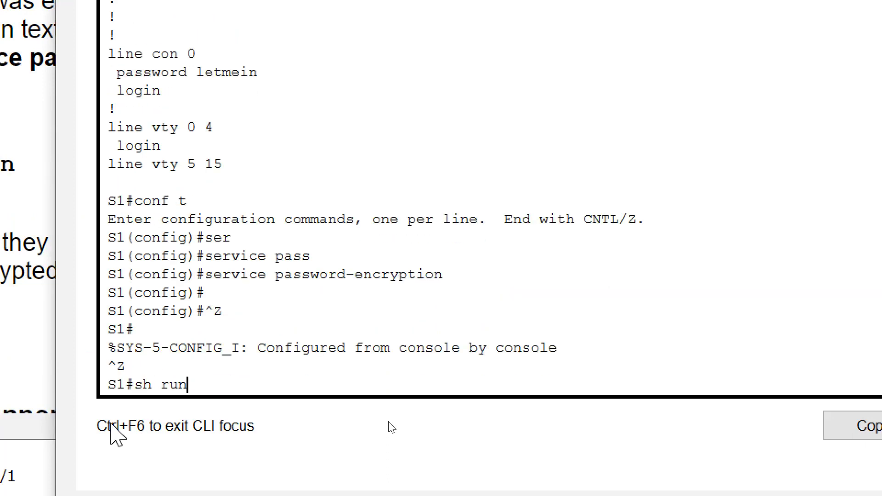
{"action": "key", "text": "Return"}
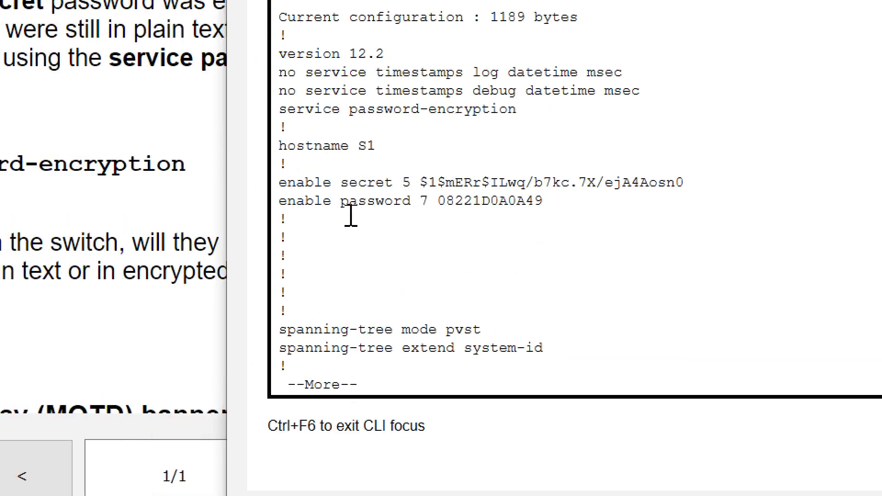
{"action": "left_click_drag", "start_coordinate": [168, 200], "coordinate": [341, 202]}
{"action": "left_click_drag", "start_coordinate": [512, 202], "coordinate": [557, 201]}
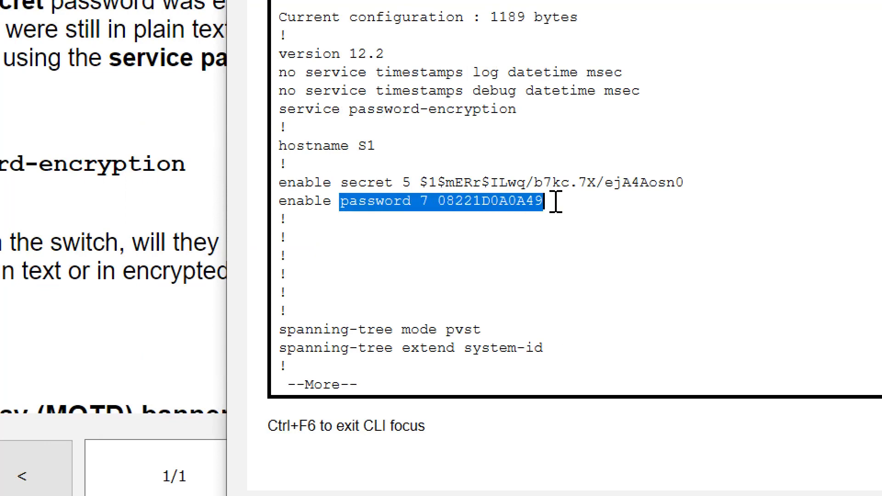
{"action": "left_click", "coordinate": [514, 221]}
{"action": "key", "text": "space"}
{"action": "key", "text": "space"}
{"action": "key", "text": "space"}
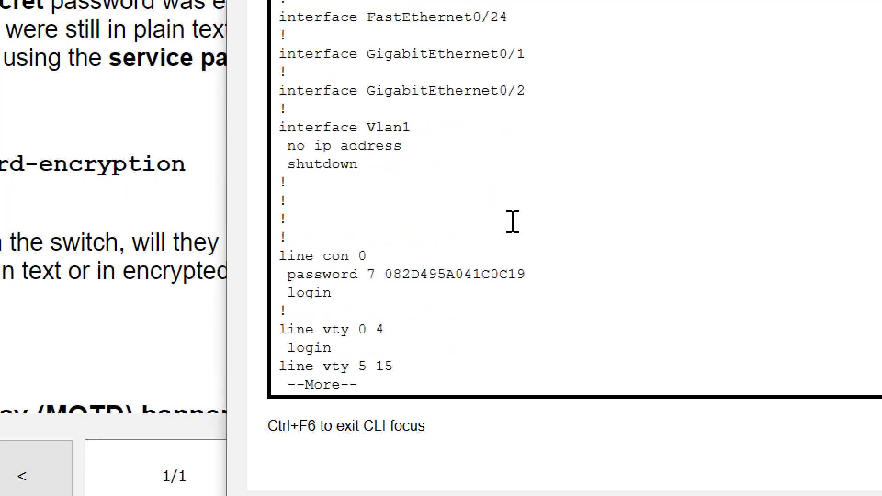
{"action": "left_click_drag", "start_coordinate": [368, 275], "coordinate": [525, 282]}
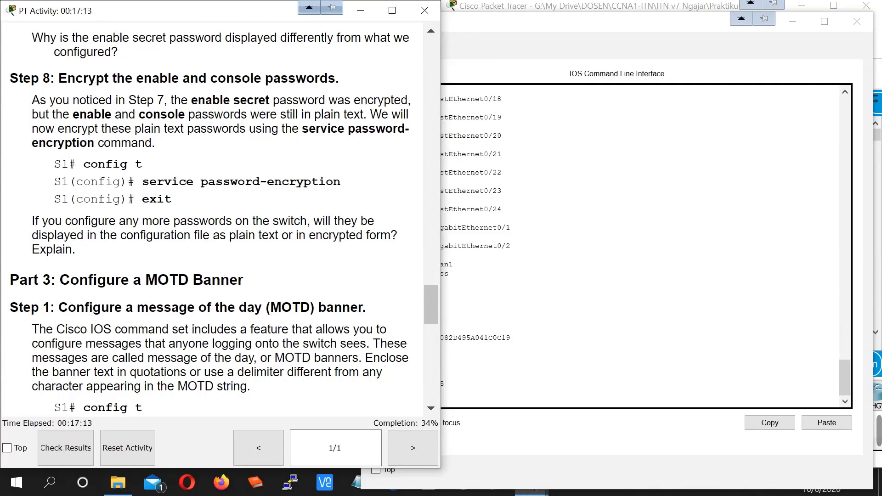
- Scroll the instructions to Part 3's MOTD banner message, then go back to the S1 command line
{"action": "left_click_drag", "start_coordinate": [244, 280], "coordinate": [60, 279]}
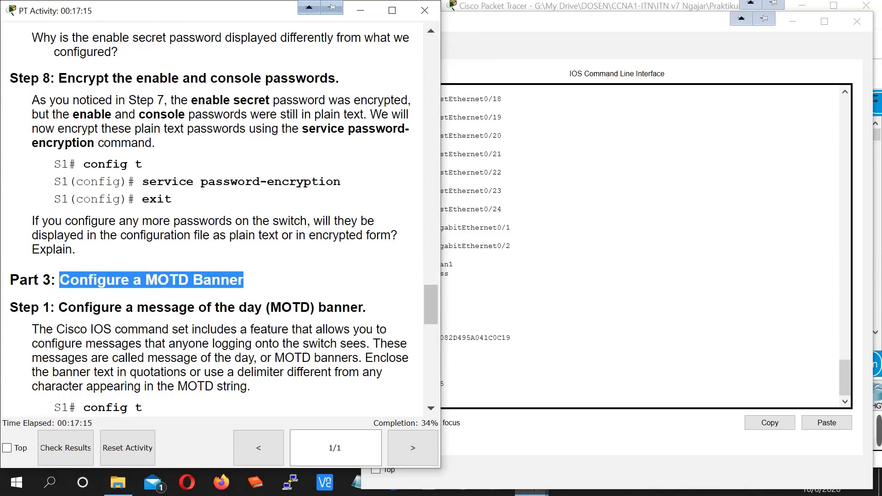
{"action": "left_click", "coordinate": [528, 329]}
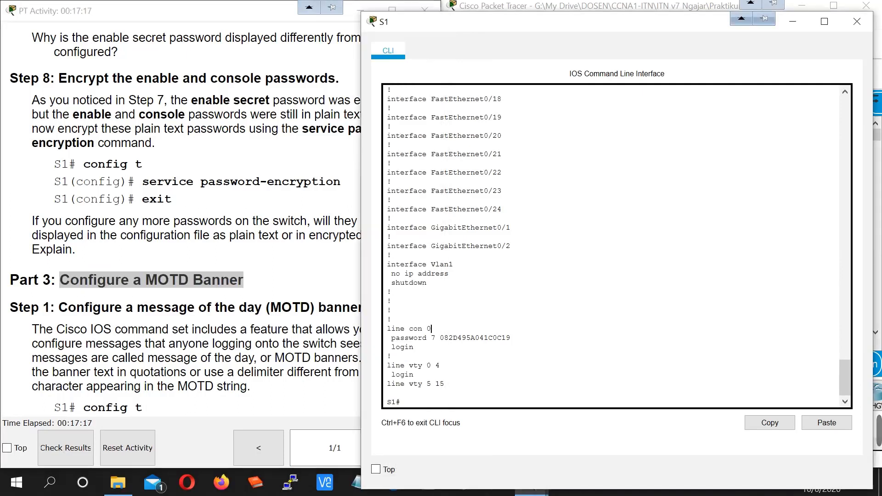
{"action": "scroll", "coordinate": [269, 353], "scroll_direction": "down", "scroll_amount": 1}
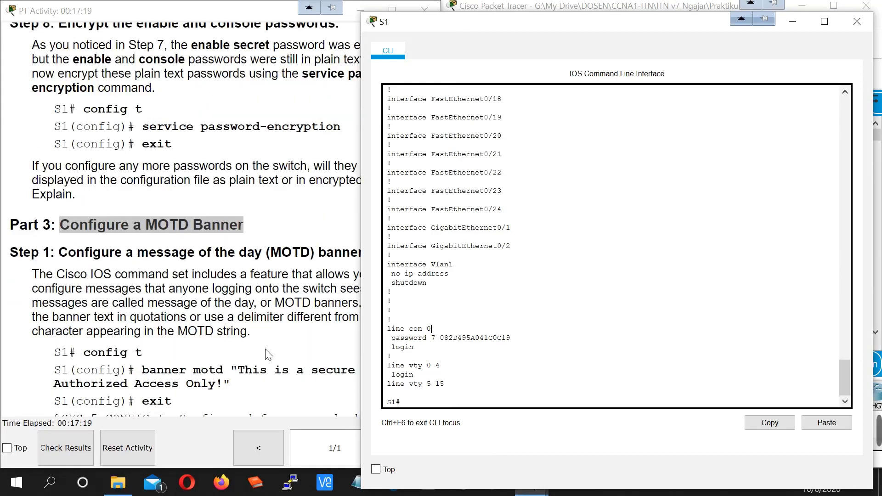
{"action": "left_click", "coordinate": [287, 347]}
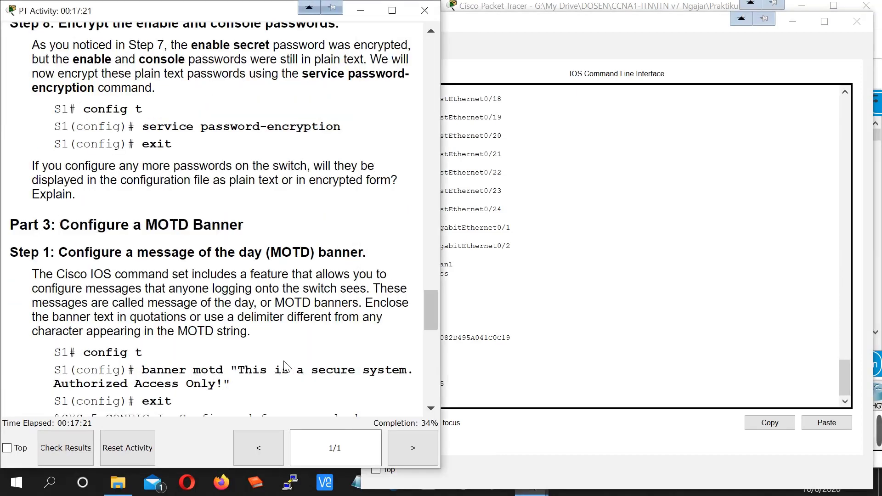
{"action": "scroll", "coordinate": [284, 366], "scroll_direction": "down", "scroll_amount": 1}
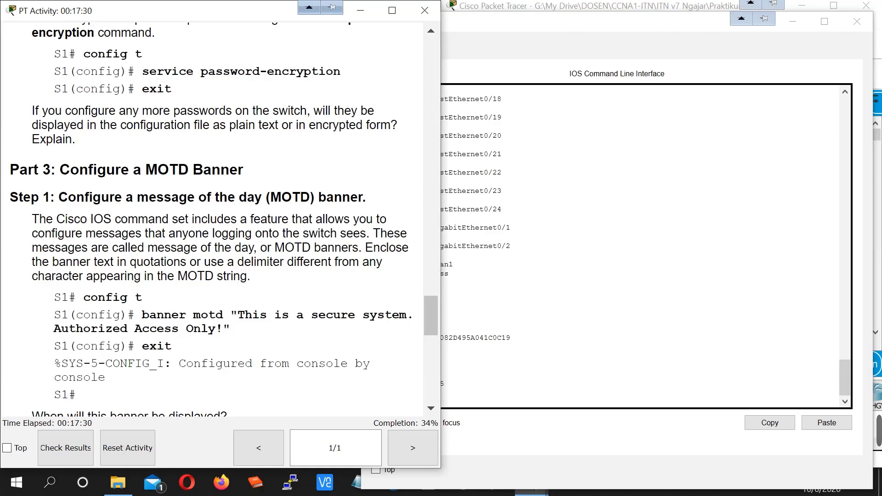
{"action": "left_click_drag", "start_coordinate": [245, 316], "coordinate": [399, 316]}
{"action": "left_click_drag", "start_coordinate": [83, 328], "coordinate": [217, 329]}
{"action": "left_click", "coordinate": [467, 338]}
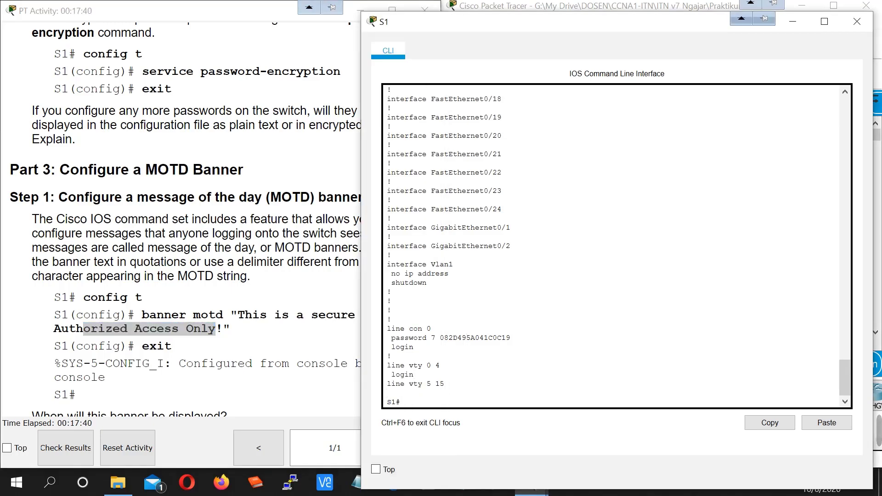
- In configuration mode, enter banner motd with the pasted text 'This is a secure system. Authorized Access Only!'
{"action": "type", "text": "conf t"}
{"action": "key", "text": "Return"}
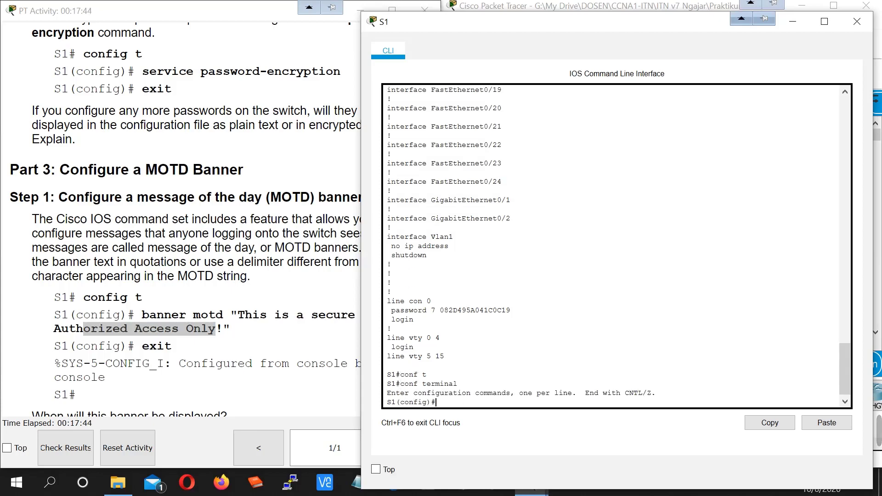
{"action": "type", "text": "ban"}
{"action": "key", "text": "Tab"}
{"action": "type", "text": "m"}
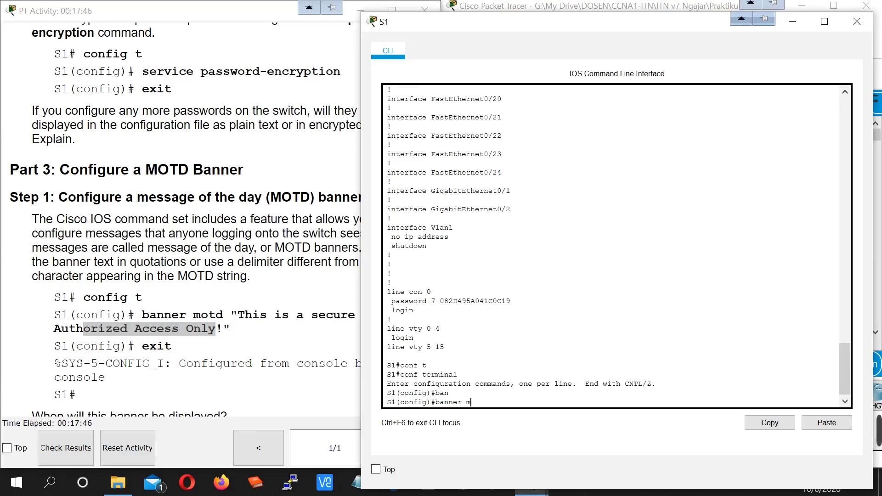
{"action": "type", "text": "o"}
{"action": "key", "text": "Tab"}
{"action": "left_click", "coordinate": [260, 348]}
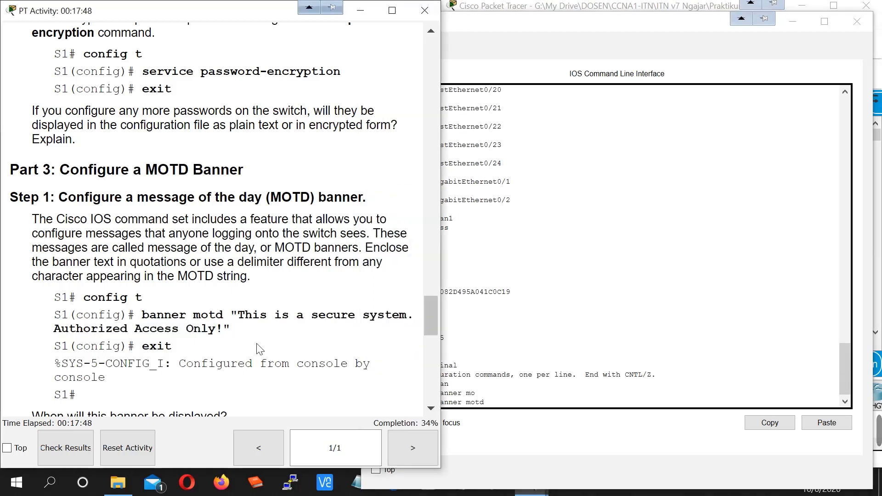
{"action": "left_click_drag", "start_coordinate": [231, 315], "coordinate": [230, 329]}
{"action": "key", "text": "ctrl+c"}
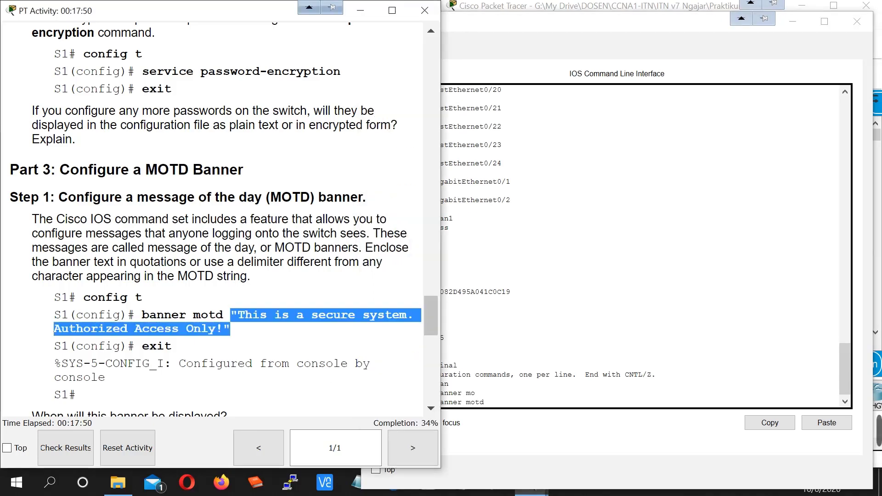
{"action": "left_click", "coordinate": [556, 416]}
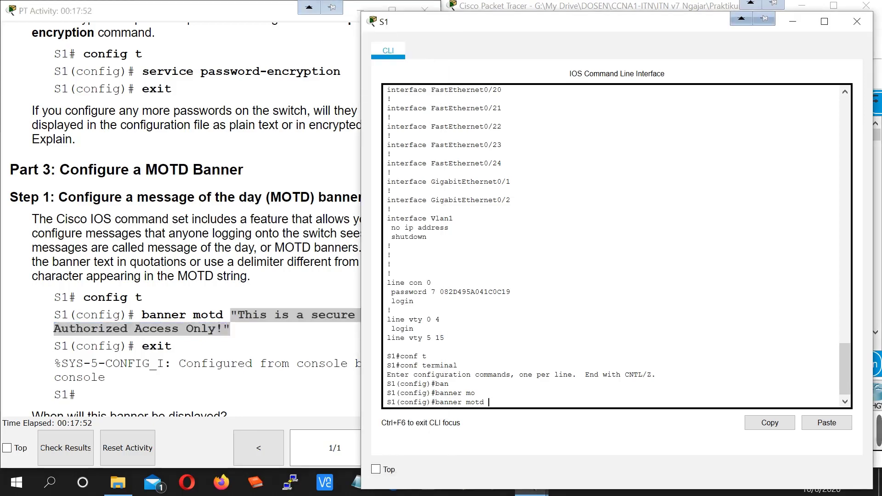
{"action": "left_click", "coordinate": [837, 425]}
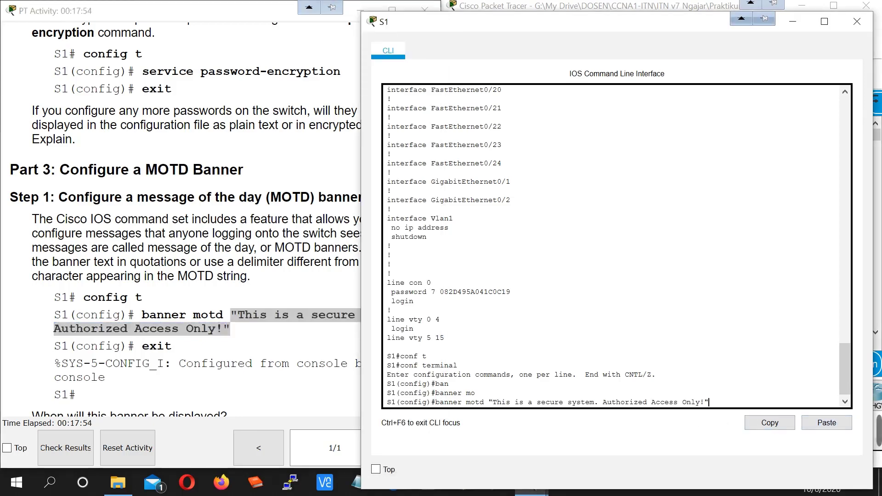
{"action": "key", "text": "Return"}
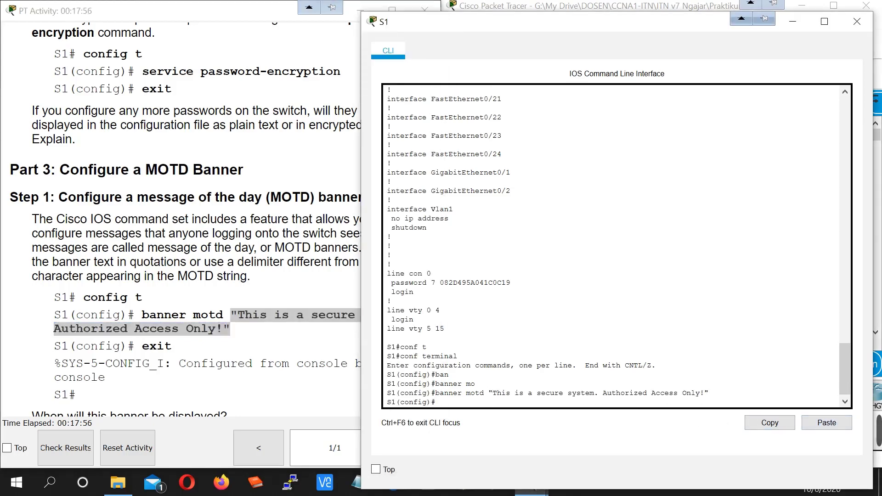
- Check the next part of the instructions, then leave configuration mode to a fresh S1# prompt
{"action": "left_click", "coordinate": [168, 391]}
{"action": "scroll", "coordinate": [169, 340], "scroll_direction": "down", "scroll_amount": 3}
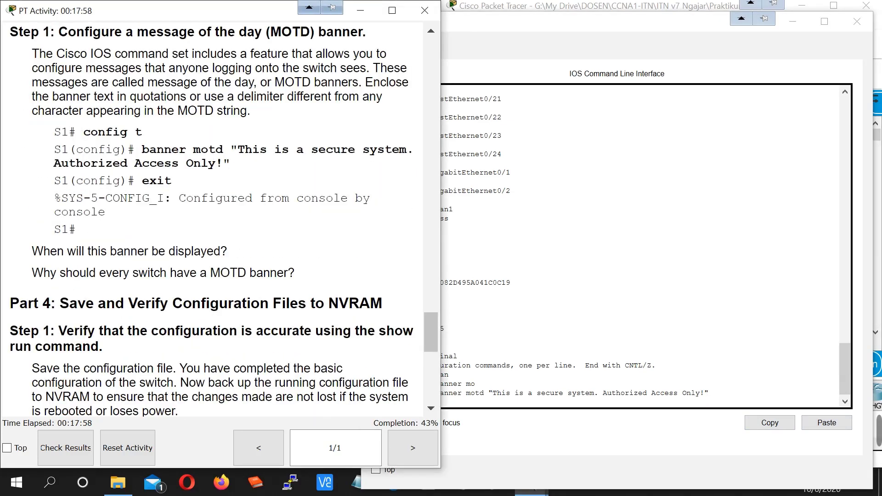
{"action": "left_click", "coordinate": [528, 374]}
{"action": "key", "text": "Return"}
{"action": "key", "text": "Return"}
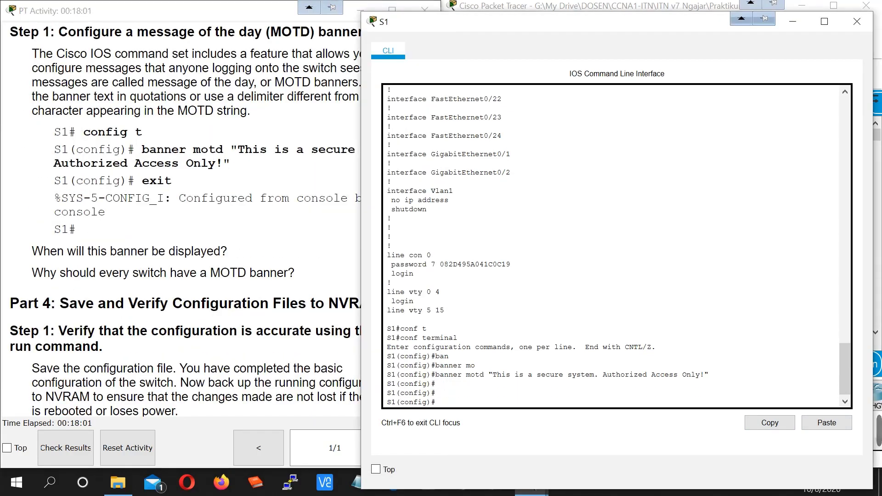
{"action": "key", "text": "ctrl+z"}
{"action": "key", "text": "Return"}
{"action": "key", "text": "Return"}
{"action": "key", "text": "Return"}
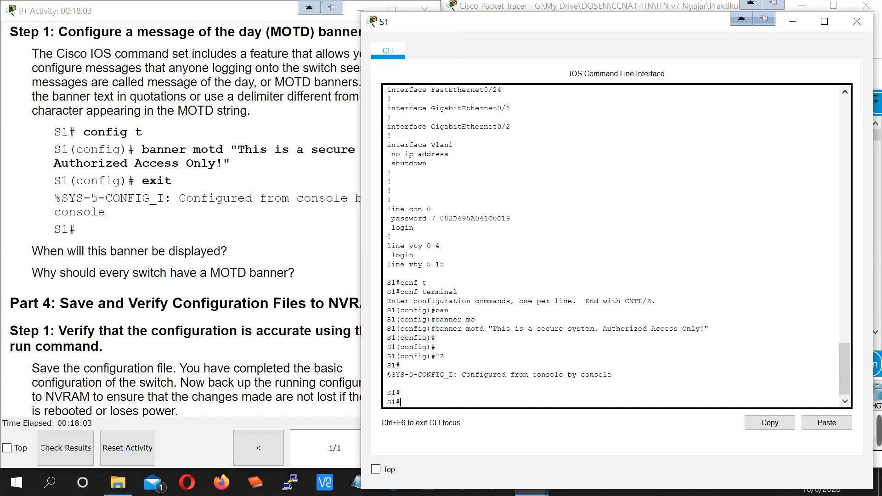
- Exit S1, start a new console session, and highlight the MOTD banner it displays
{"action": "type", "text": "exit"}
{"action": "key", "text": "Return"}
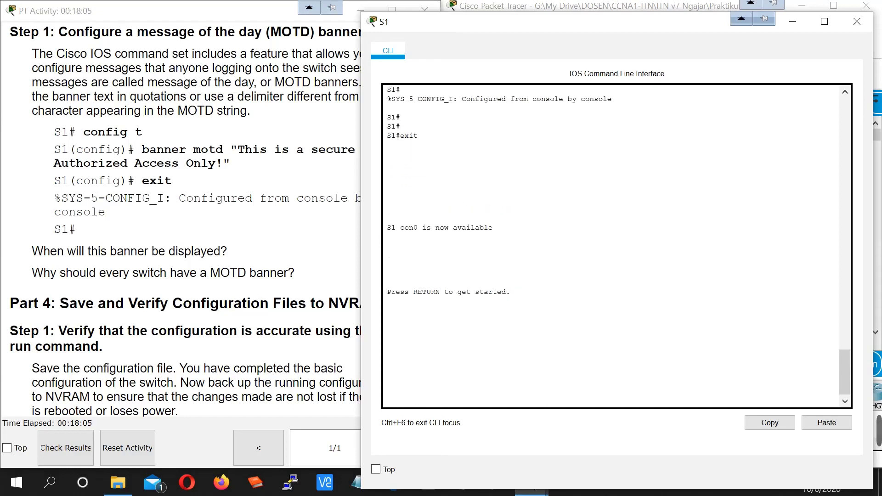
{"action": "key", "text": "Return"}
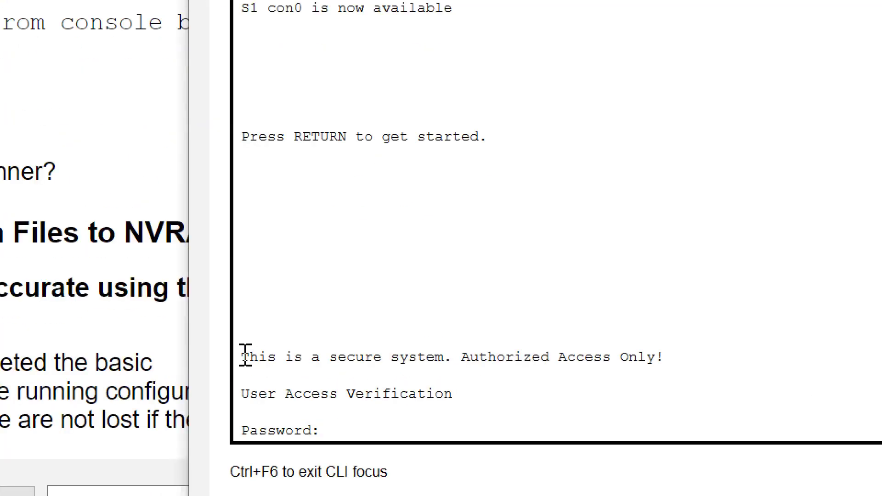
{"action": "left_click_drag", "start_coordinate": [388, 364], "coordinate": [406, 366]}
{"action": "left_click_drag", "start_coordinate": [281, 358], "coordinate": [396, 358]}
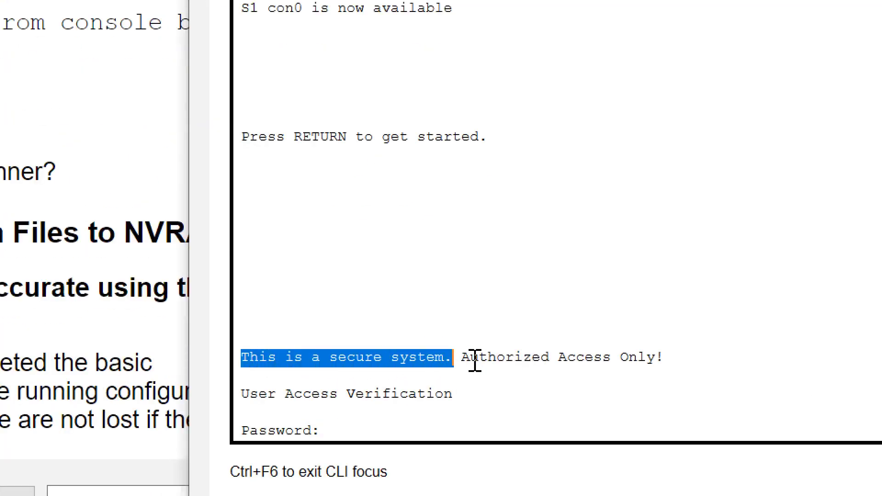
{"action": "left_click_drag", "start_coordinate": [464, 358], "coordinate": [675, 358]}
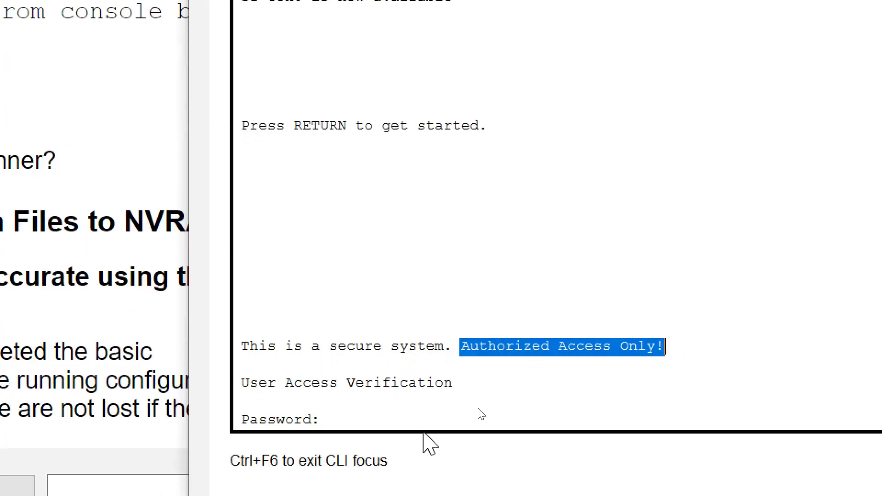
{"action": "left_click", "coordinate": [394, 431]}
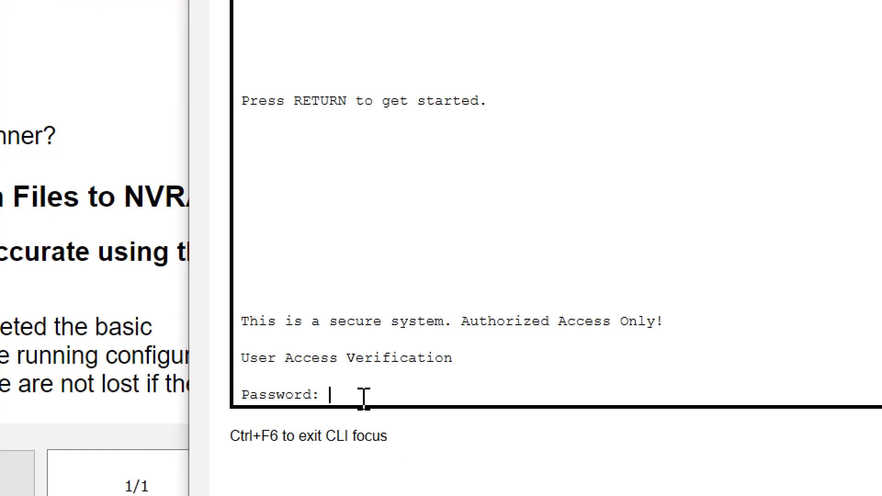
- Log in with the console password and reach privileged mode using enable and its password
{"action": "key", "text": "Return"}
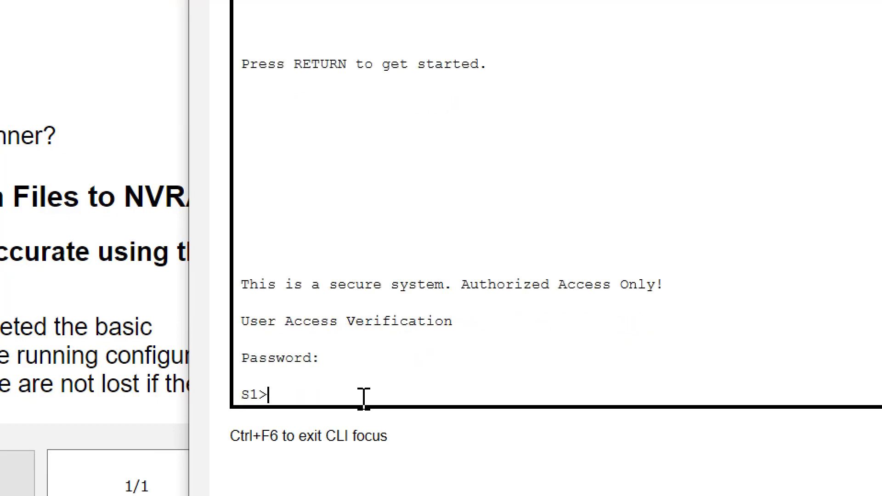
{"action": "type", "text": "ena"}
{"action": "key", "text": "Tab"}
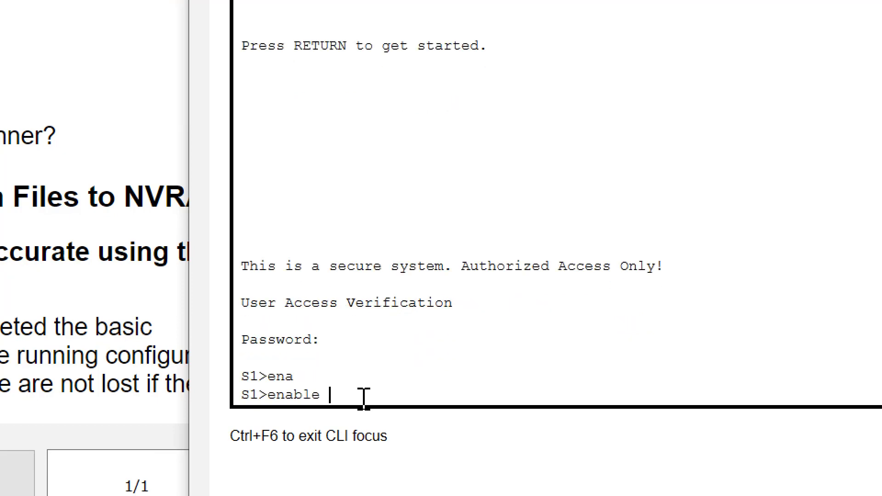
{"action": "key", "text": "Return"}
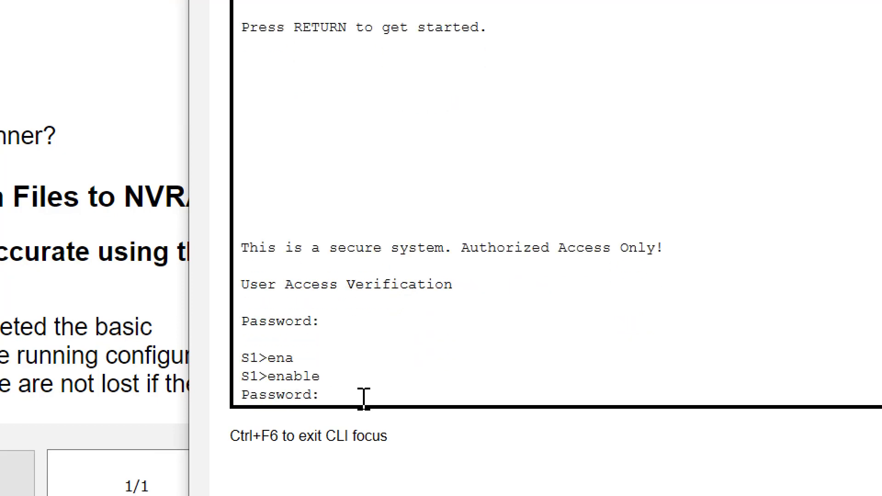
{"action": "key", "text": "Return"}
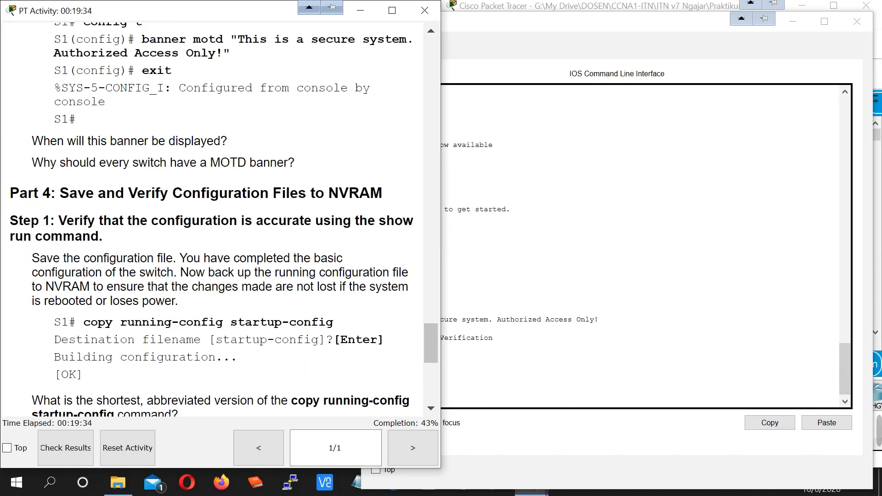
- Read the Part 4 heading about saving to NVRAM, then bring the S1 command line to the front
{"action": "left_click_drag", "start_coordinate": [60, 193], "coordinate": [384, 201]}
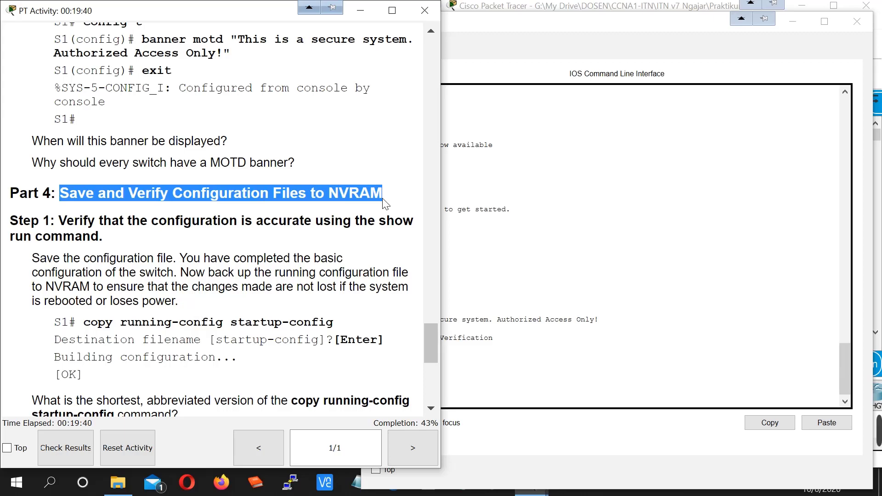
{"action": "key", "text": "alt+Tab"}
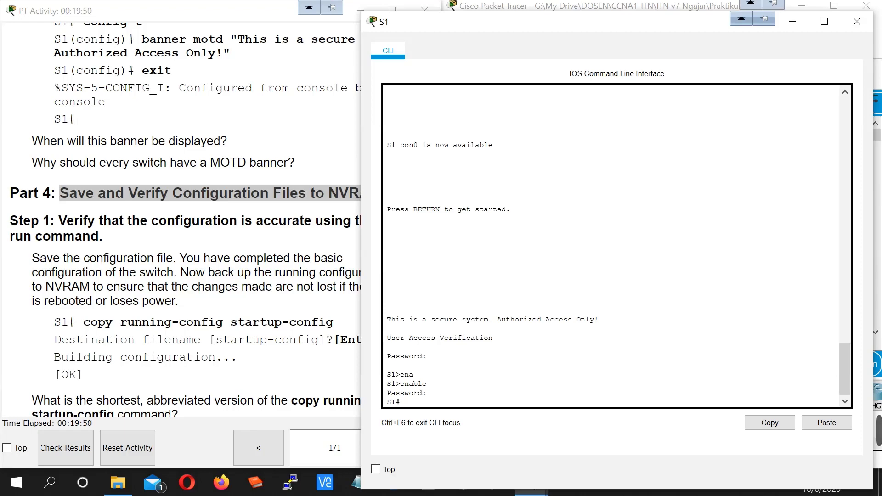
{"action": "left_click", "coordinate": [271, 300]}
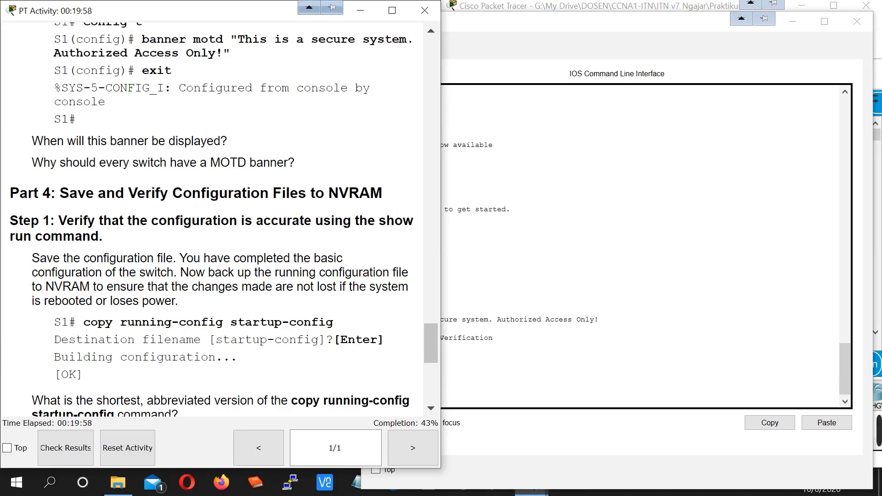
{"action": "left_click_drag", "start_coordinate": [329, 193], "coordinate": [382, 193]}
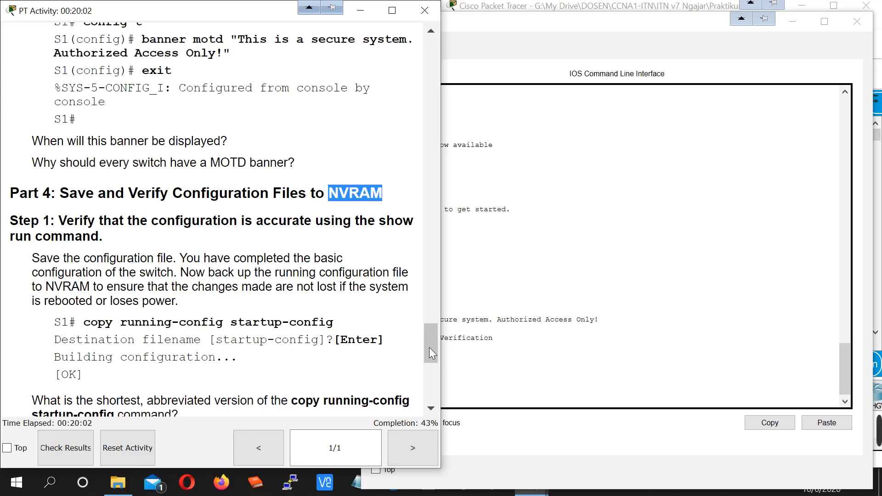
{"action": "left_click", "coordinate": [445, 351]}
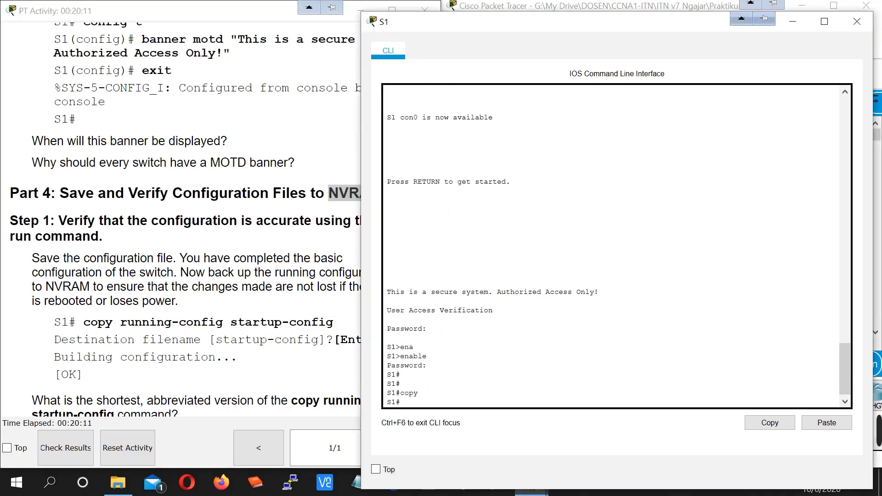
- Save S1's running-config to startup-config with copy running-config startup-config, keeping the default name
{"action": "type", "text": "copy"}
{"action": "key", "text": "Tab"}
{"action": "type", "text": "run"}
{"action": "key", "text": "Tab"}
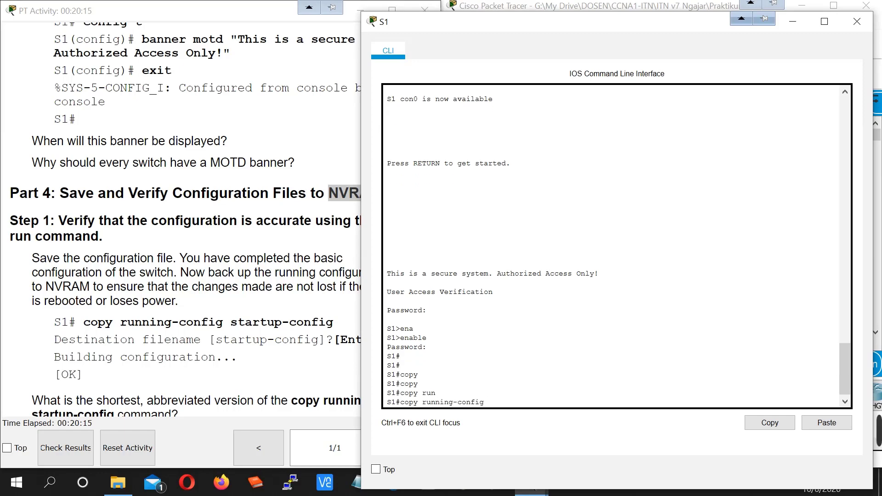
{"action": "type", "text": "sta"}
{"action": "key", "text": "Tab"}
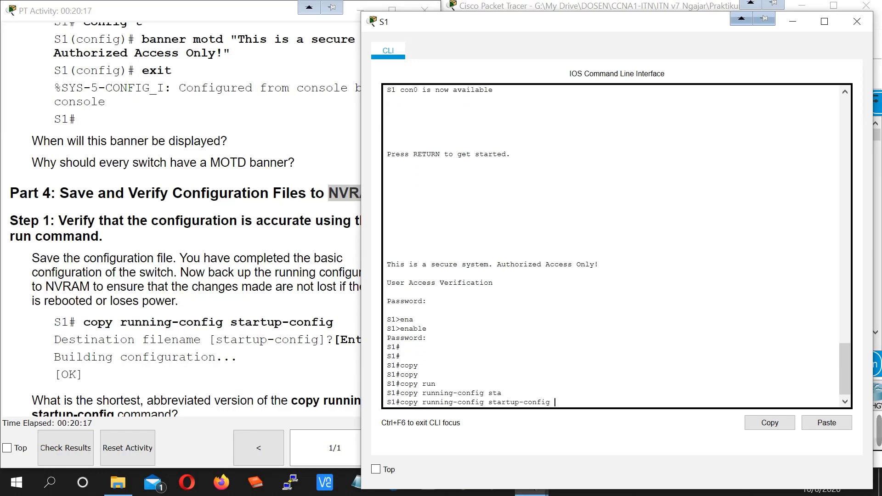
{"action": "key", "text": "Return"}
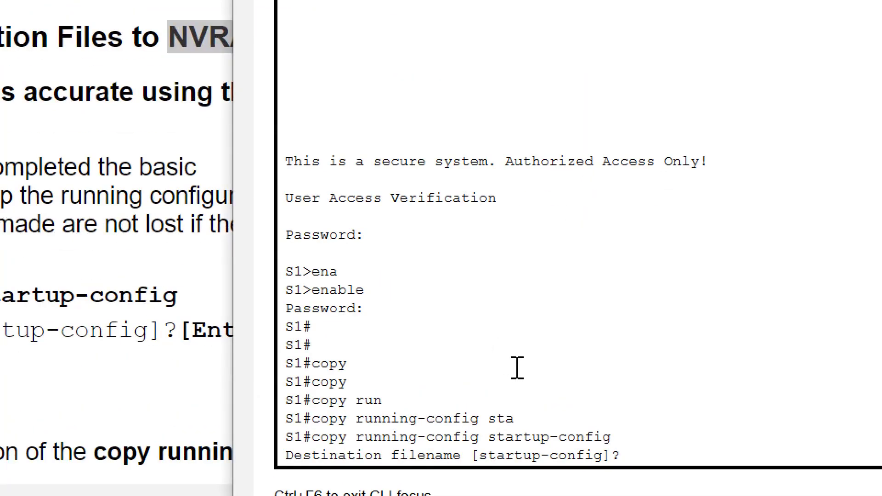
{"action": "key", "text": "Return"}
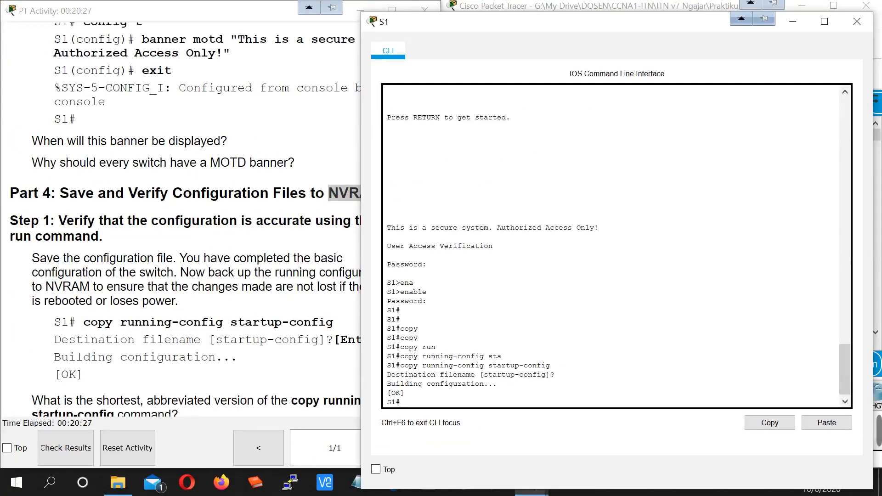
- Display the 1252-byte startup-config with show startup-config, showing the encrypted enable passwords
{"action": "type", "text": "sho"}
{"action": "key", "text": "Tab"}
{"action": "type", "text": "sta"}
{"action": "key", "text": "Tab"}
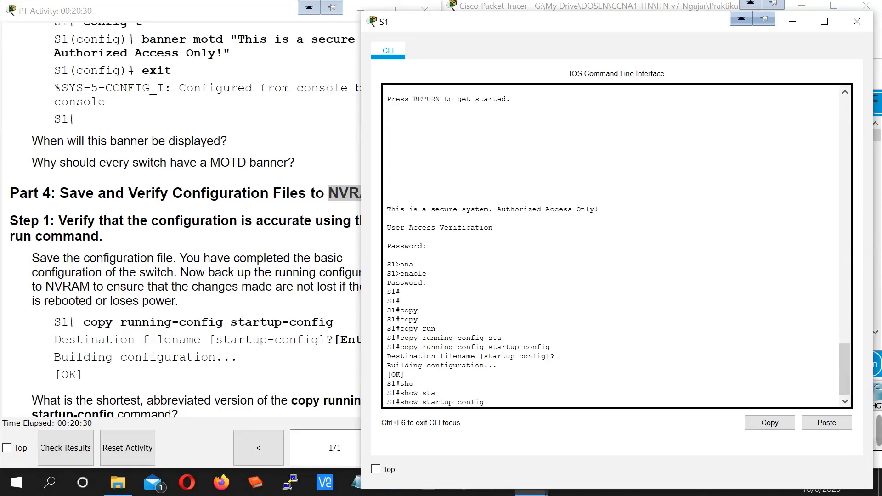
{"action": "key", "text": "Return"}
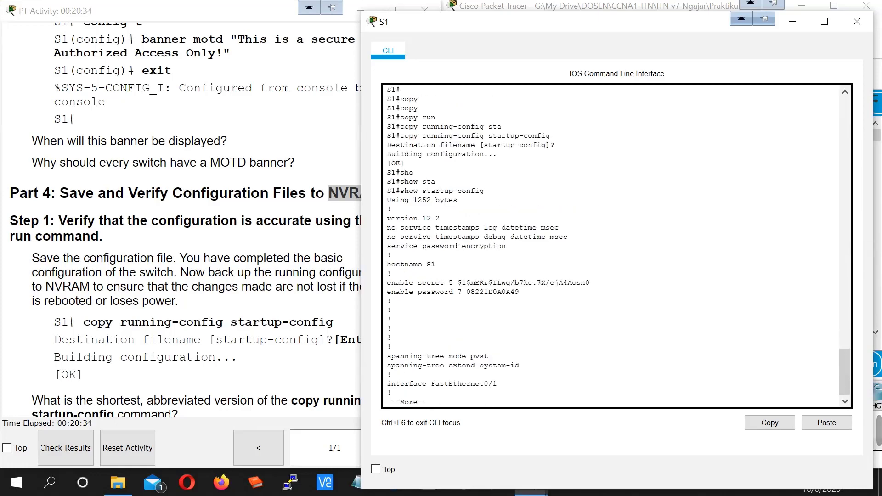
{"action": "key", "text": "Return"}
{"action": "key", "text": "Return"}
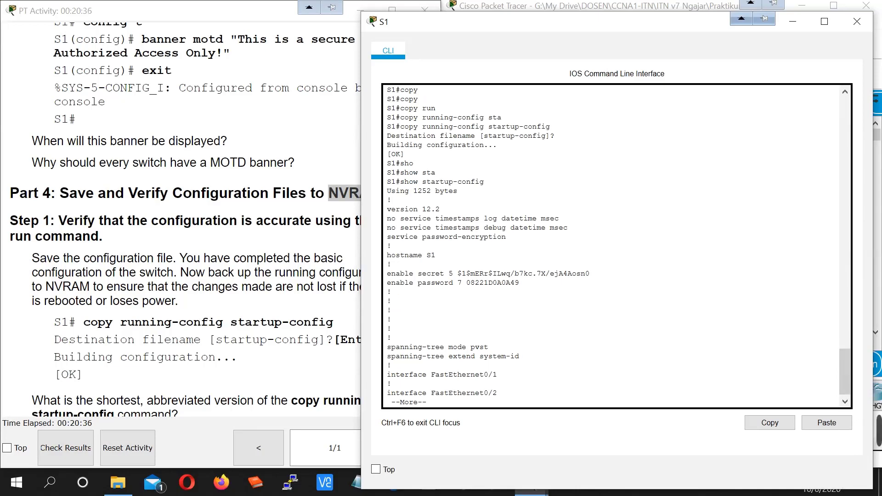
{"action": "key", "text": "Return"}
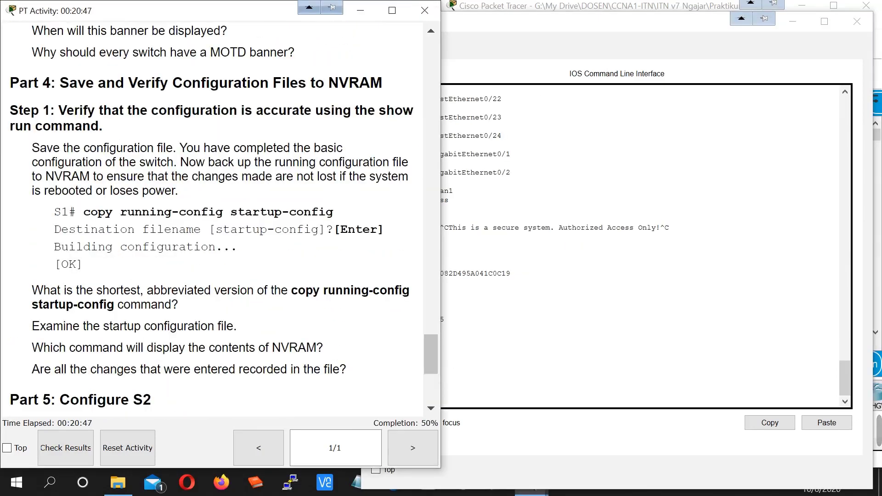
- Scroll the activity instructions from Part 4 down to the Part 5: Configure S2 heading
{"action": "left_click_drag", "start_coordinate": [10, 83], "coordinate": [382, 83]}
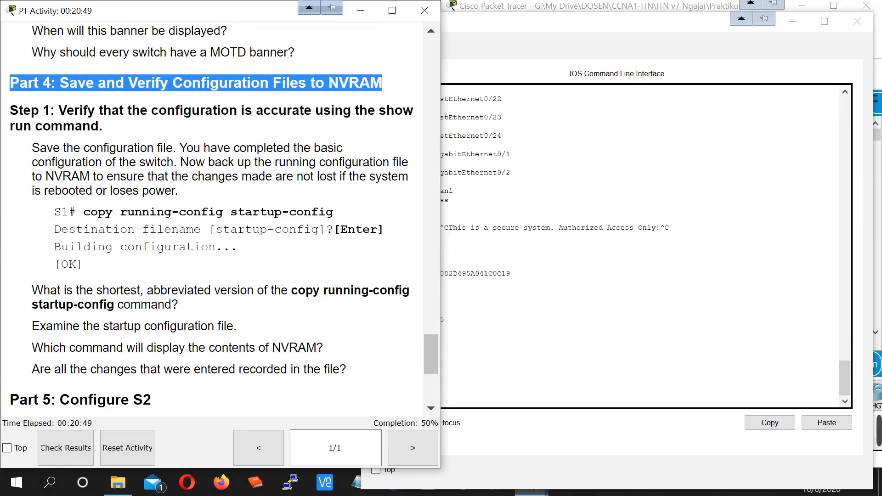
{"action": "scroll", "coordinate": [382, 83], "scroll_direction": "down", "scroll_amount": 3}
{"action": "left_click_drag", "start_coordinate": [11, 235], "coordinate": [168, 242]}
{"action": "scroll", "coordinate": [168, 242], "scroll_direction": "down", "scroll_amount": 2}
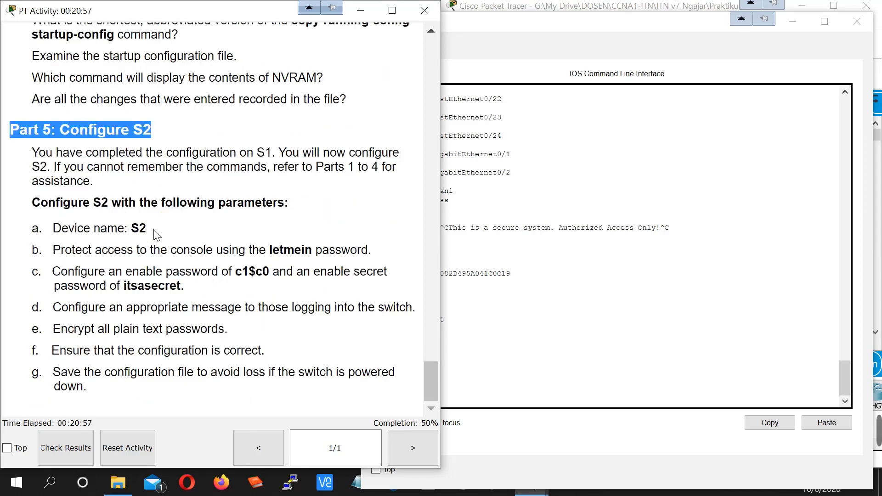
- Highlight S2's required settings: device name, console and enable passwords, encryption, verification, saving
{"action": "mouse_move", "coordinate": [140, 229]}
{"action": "left_mouse_down"}
{"action": "mouse_move", "coordinate": [128, 229]}
{"action": "mouse_move", "coordinate": [147, 229]}
{"action": "left_mouse_up"}
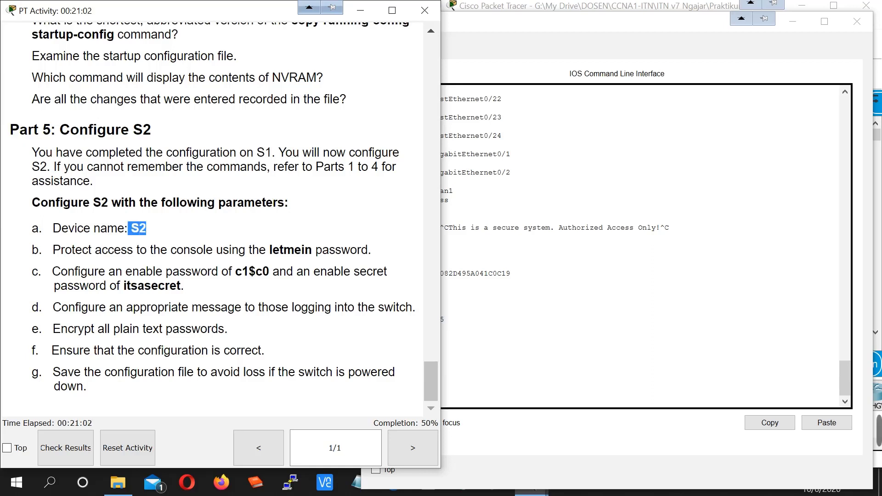
{"action": "left_click_drag", "start_coordinate": [46, 250], "coordinate": [316, 250]}
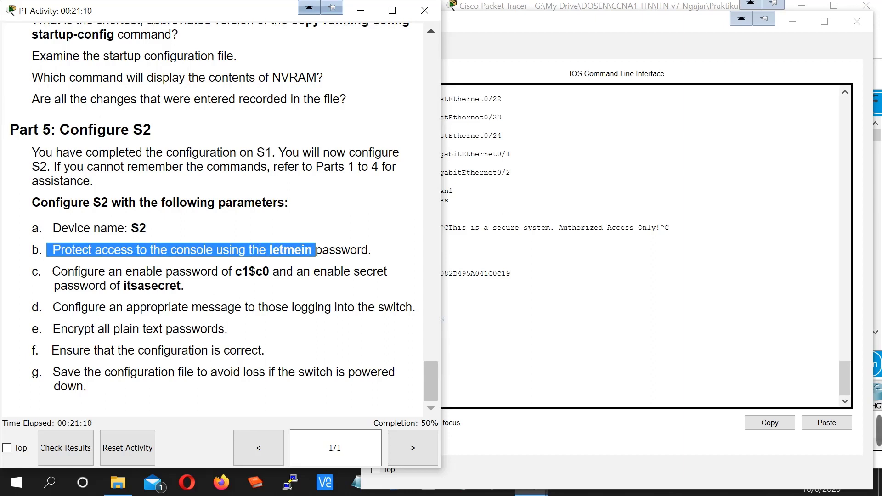
{"action": "left_click_drag", "start_coordinate": [200, 271], "coordinate": [272, 272]}
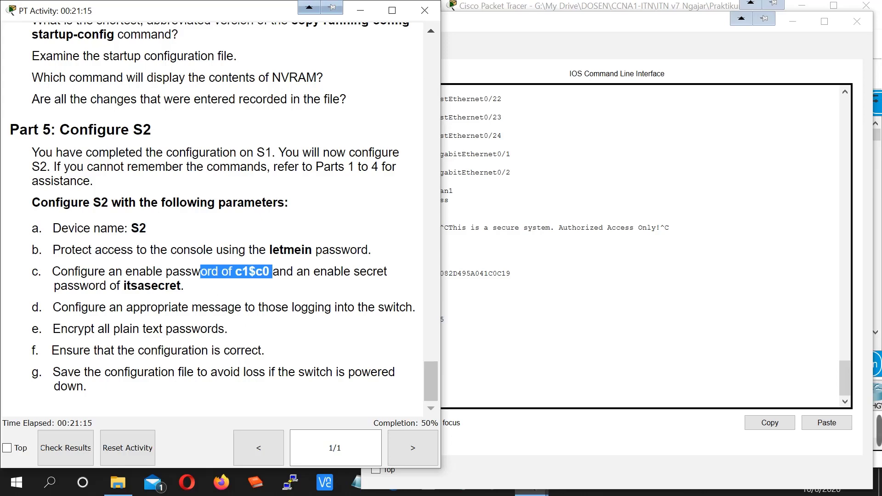
{"action": "left_click_drag", "start_coordinate": [53, 329], "coordinate": [228, 328]}
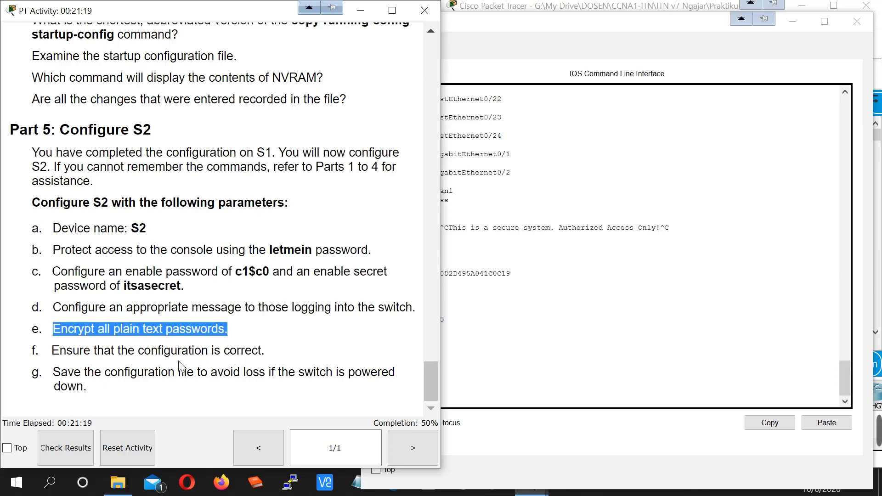
{"action": "left_click_drag", "start_coordinate": [114, 350], "coordinate": [258, 350]}
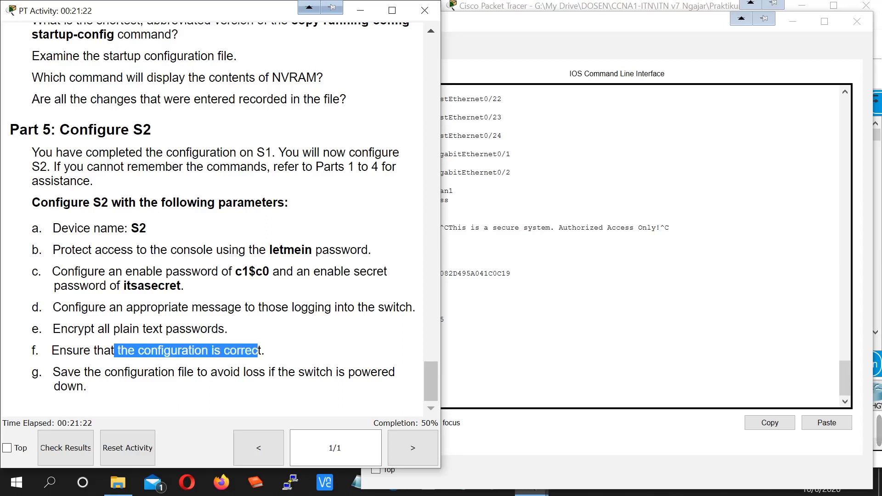
{"action": "left_click_drag", "start_coordinate": [92, 388], "coordinate": [51, 371]}
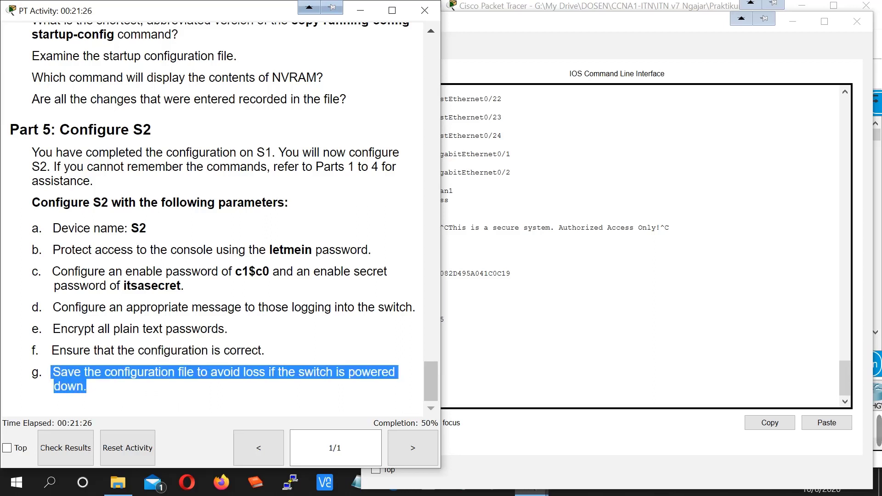
{"action": "left_click", "coordinate": [113, 387]}
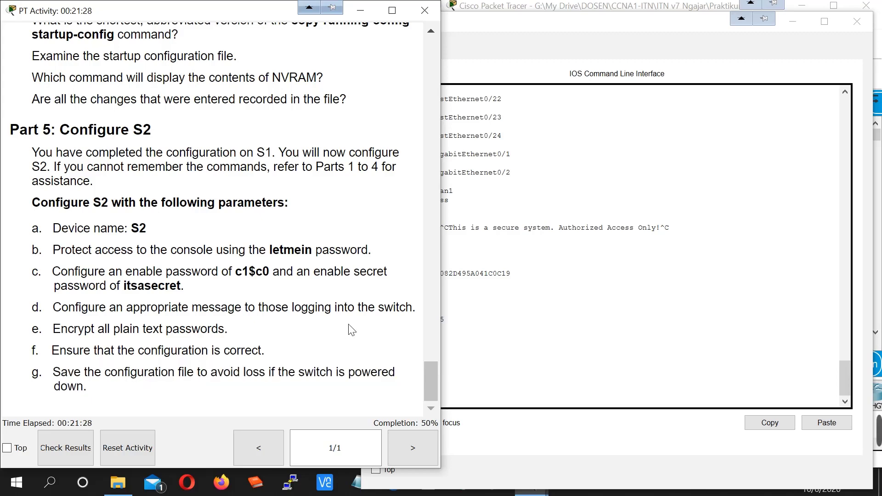